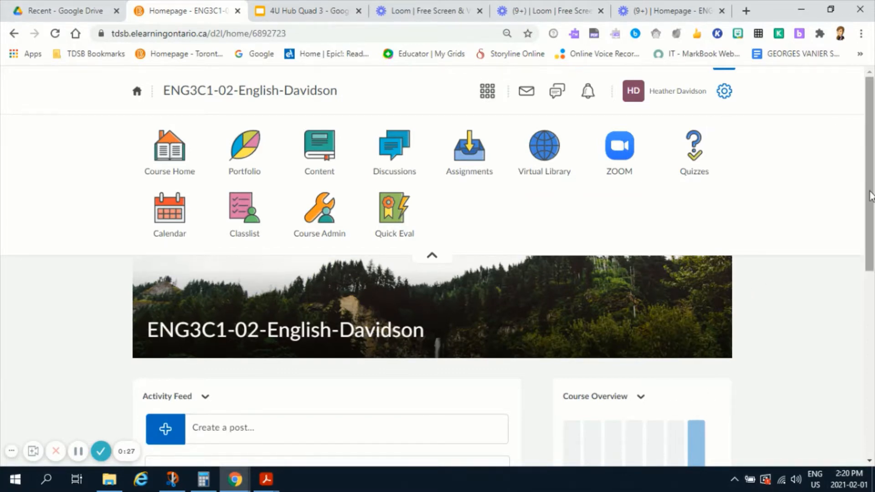
Open the course's Import/Export/Copy Components page and bring up the search for a course offering to copy.
click(725, 94)
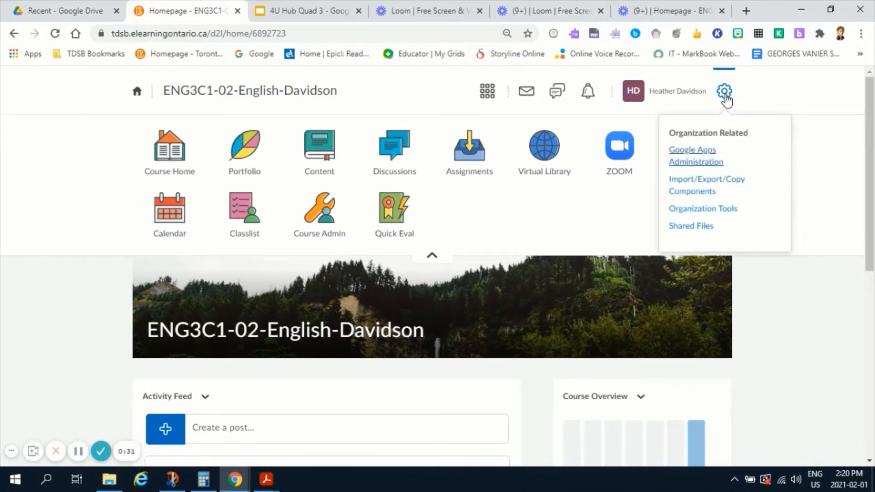
click(739, 186)
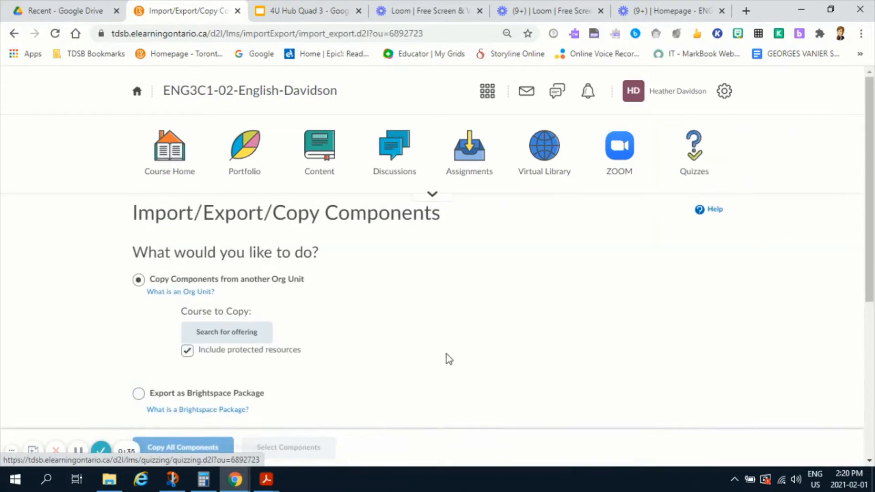
scroll(455, 292, down, 3)
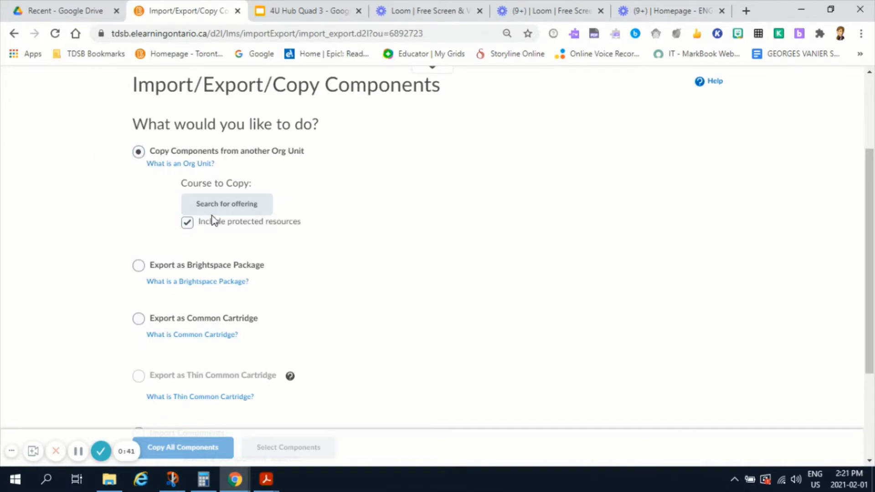
click(224, 201)
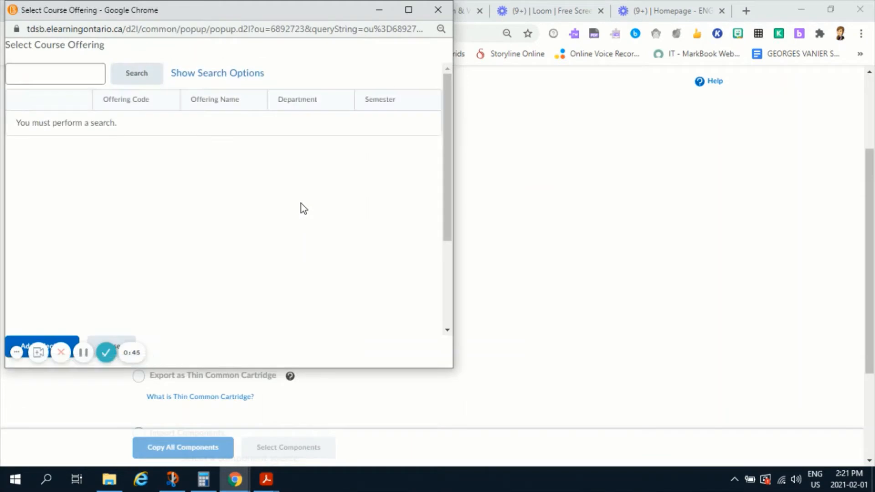
Search the course offerings for ENG1D.
click(35, 73)
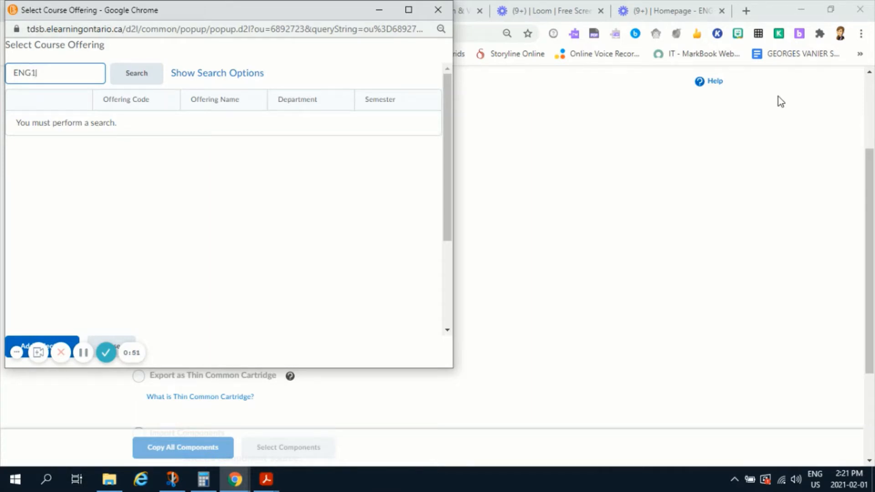
key(Return)
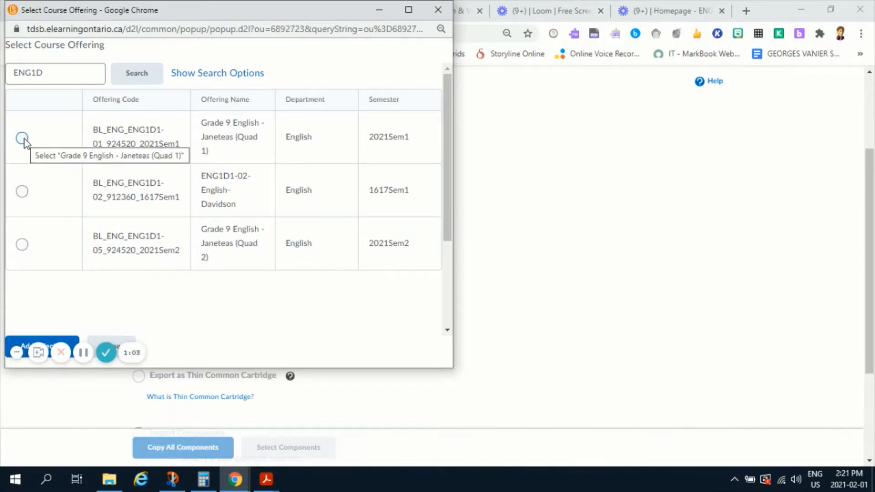
Search the course offerings for ENG4U and add the ENG4U1-01 offering from 1516Sem1 as the course to copy.
click(92, 75)
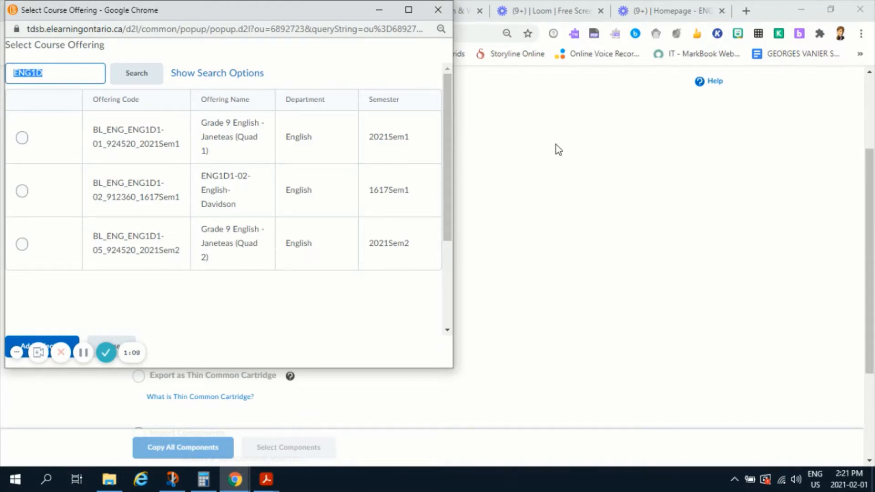
text(EN)
key(Return)
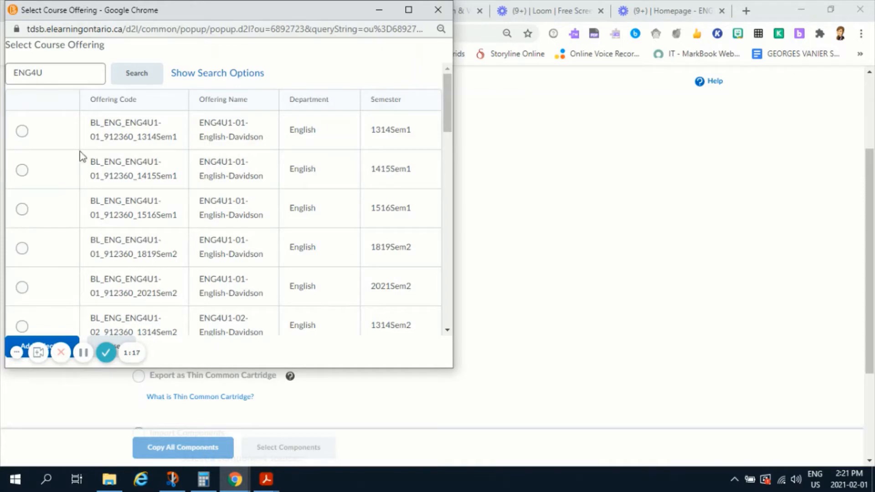
click(22, 210)
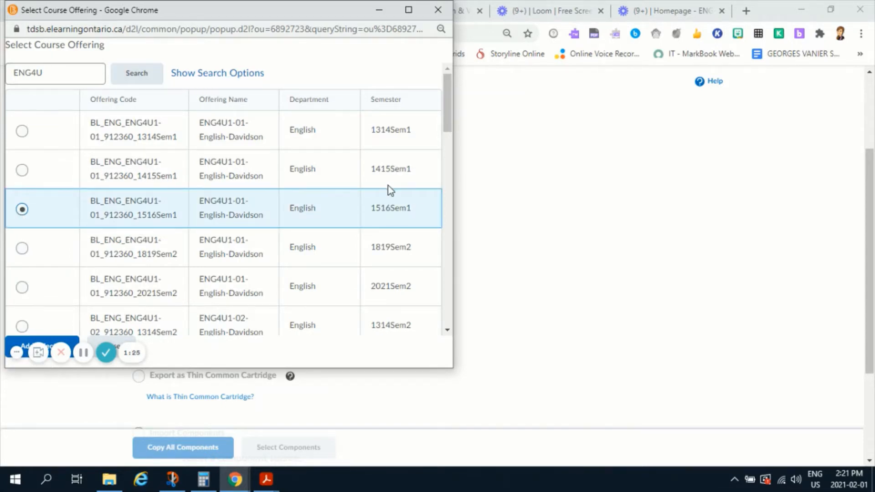
scroll(388, 186, down, 15)
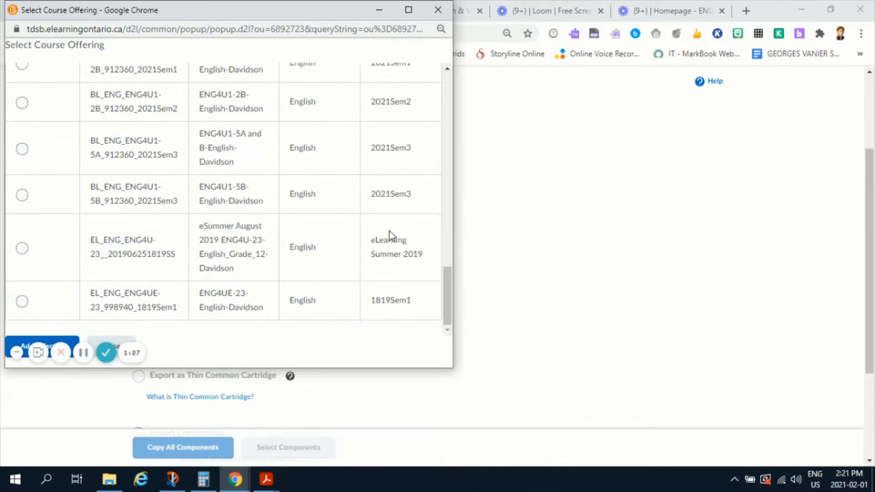
click(50, 348)
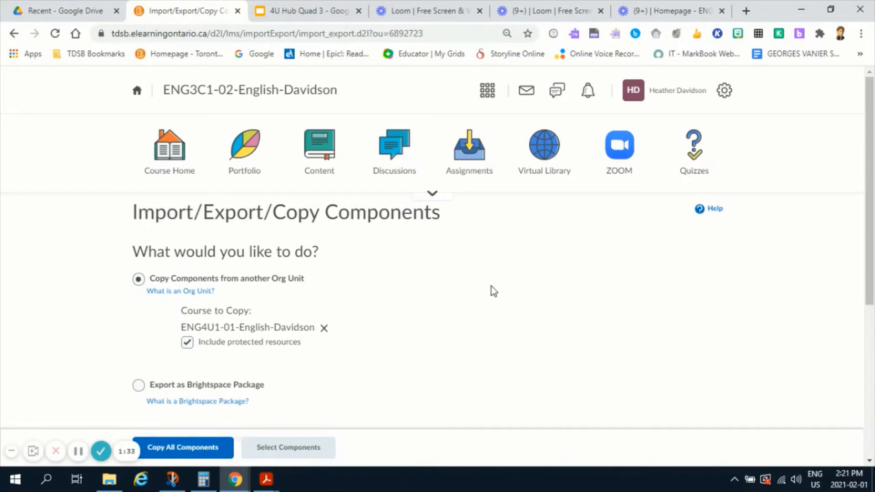
Proceed to choosing individual components to copy from the selected course, with protected resources included.
scroll(491, 287, down, 3)
scroll(492, 287, down, 3)
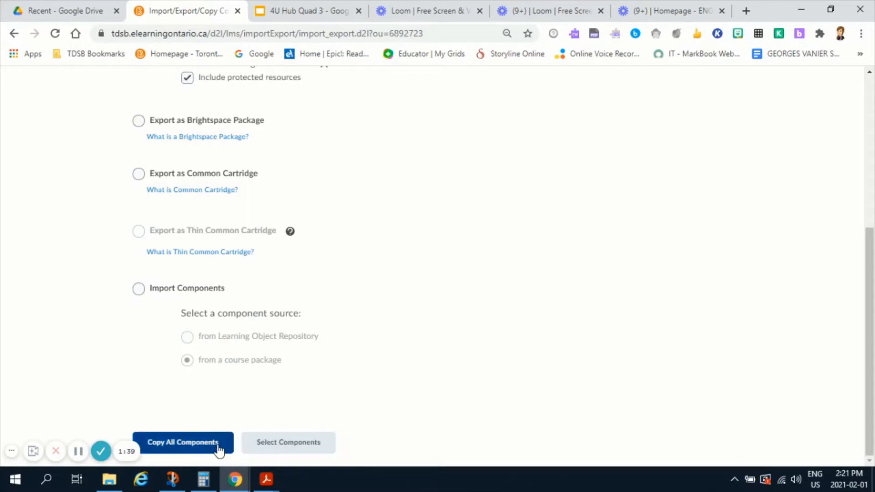
click(192, 445)
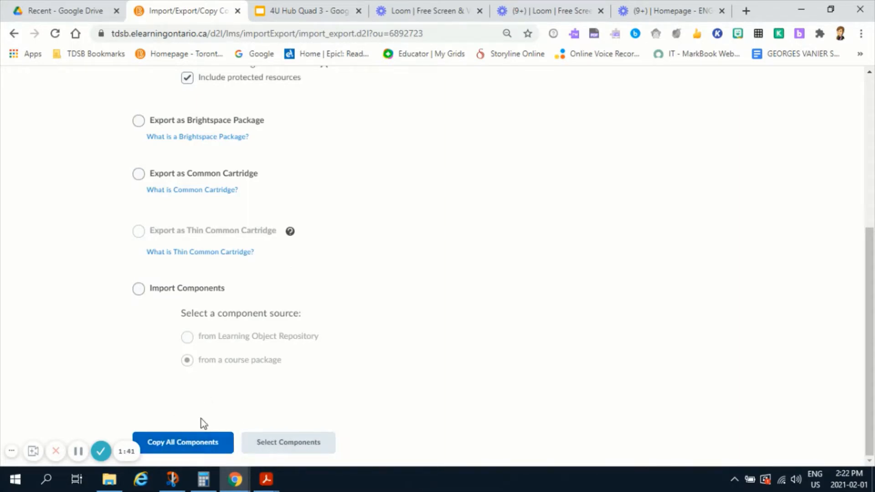
click(278, 444)
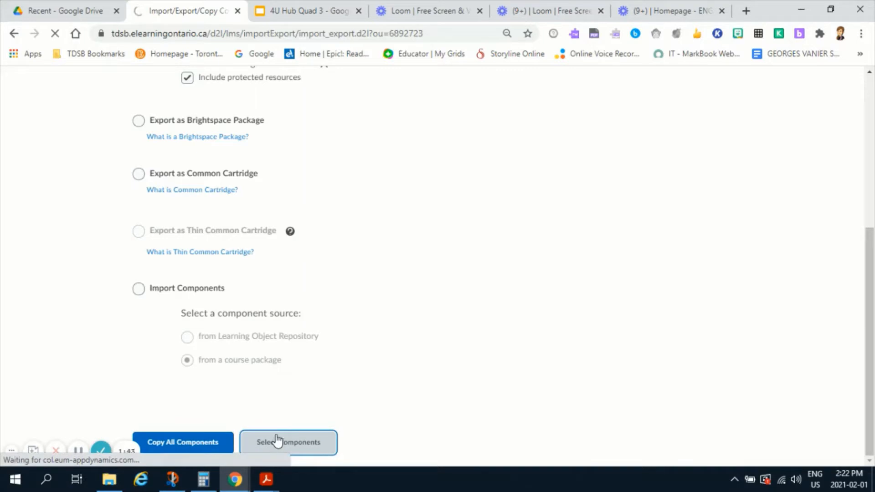
Choose Content Display Settings, Grades Settings and Course Appearance to copy, with individual items for Course Appearance, and continue.
scroll(340, 348, down, 1)
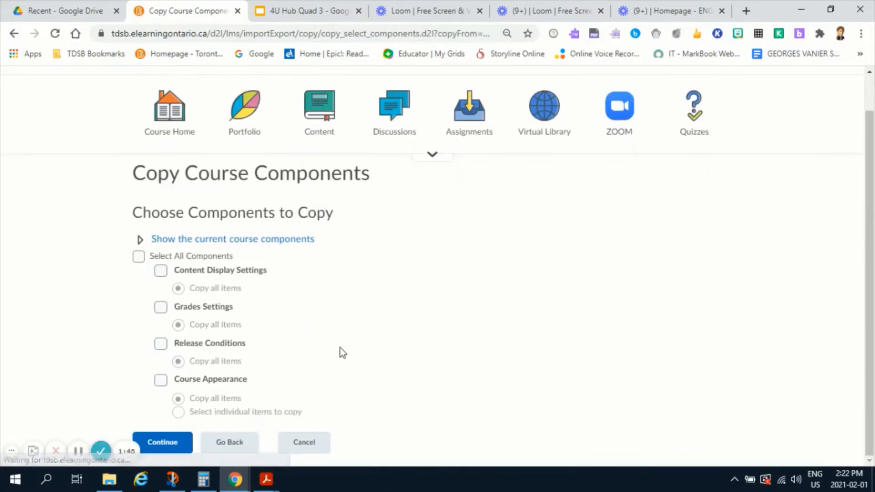
scroll(348, 350, up, 1)
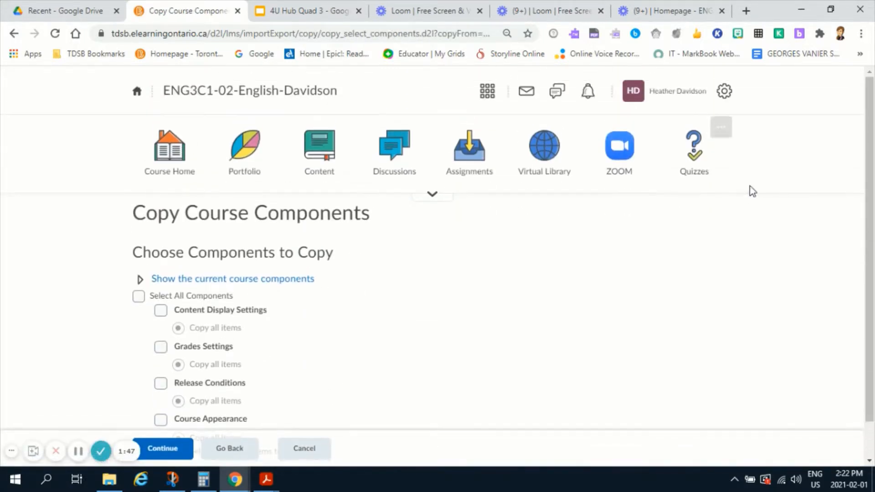
drag(864, 141, 863, 295)
click(659, 349)
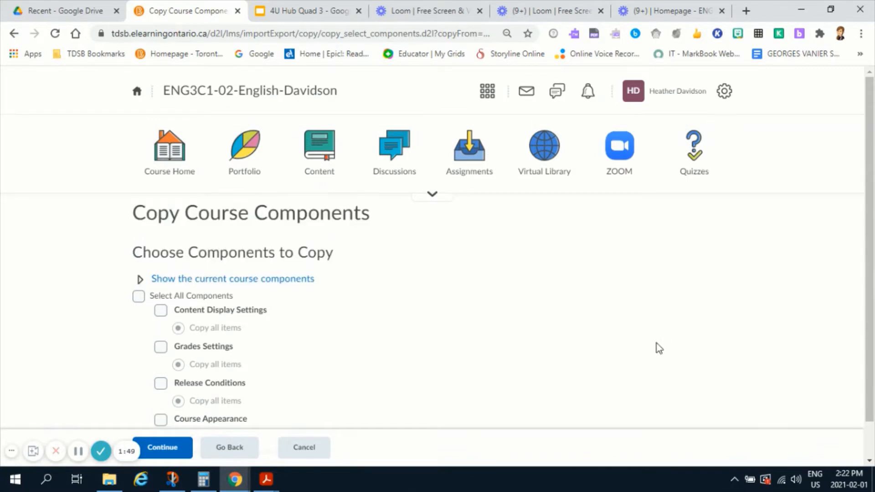
scroll(239, 360, down, 1)
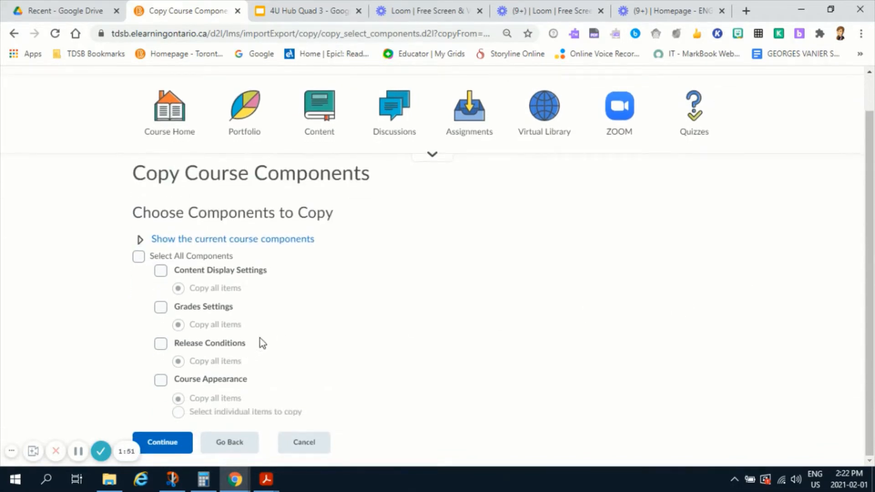
click(161, 382)
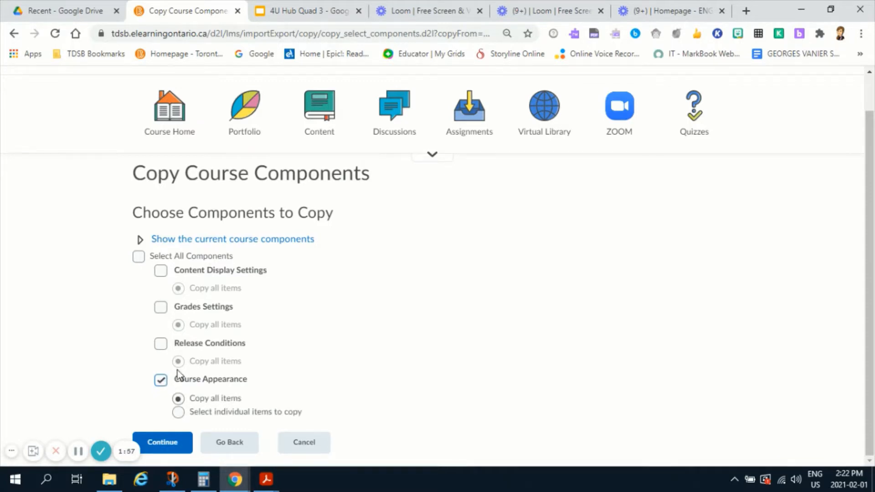
click(163, 308)
click(163, 272)
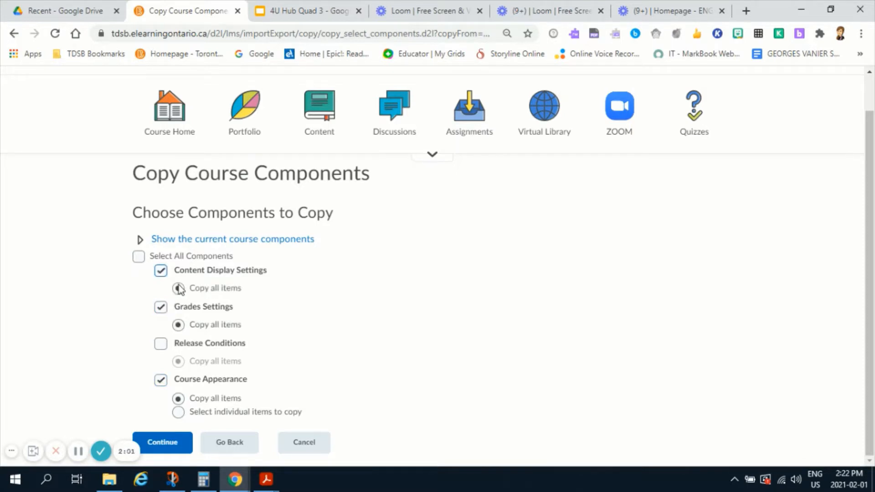
click(163, 275)
click(178, 412)
click(167, 272)
click(178, 446)
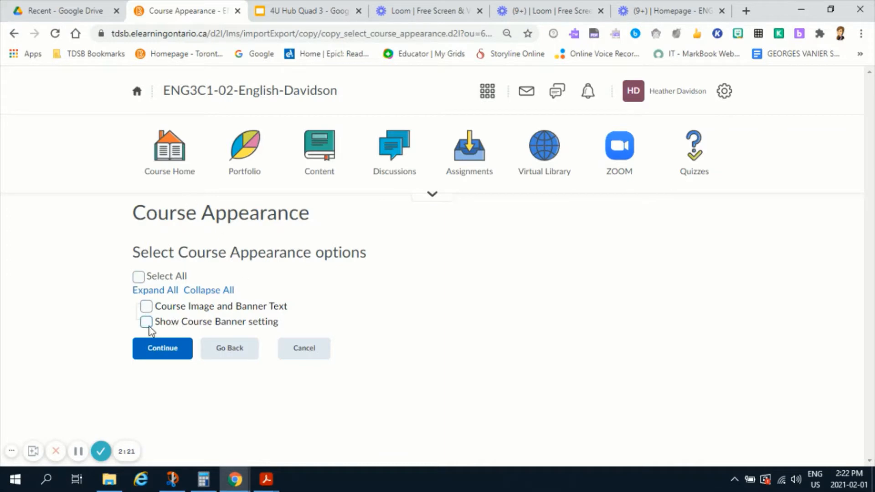
Include Course Image and Banner Text in the course appearance items and finish copying the chosen components without offsetting dates.
click(145, 307)
click(167, 351)
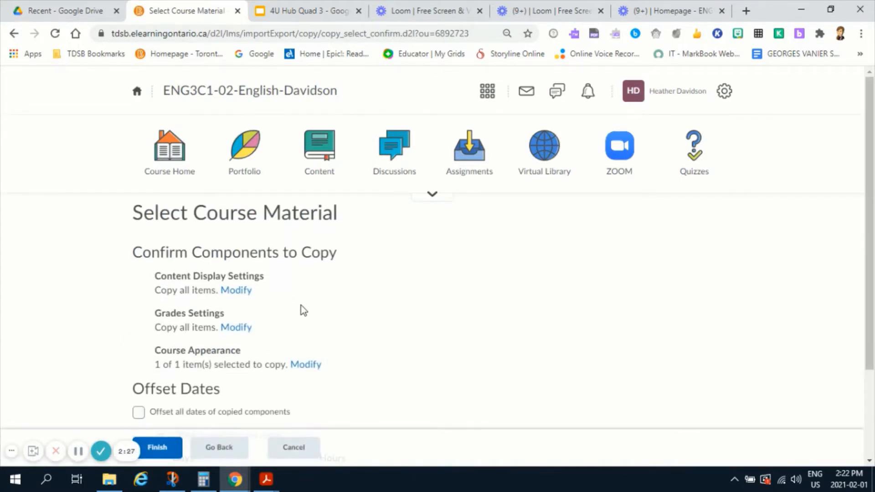
scroll(303, 311, down, 3)
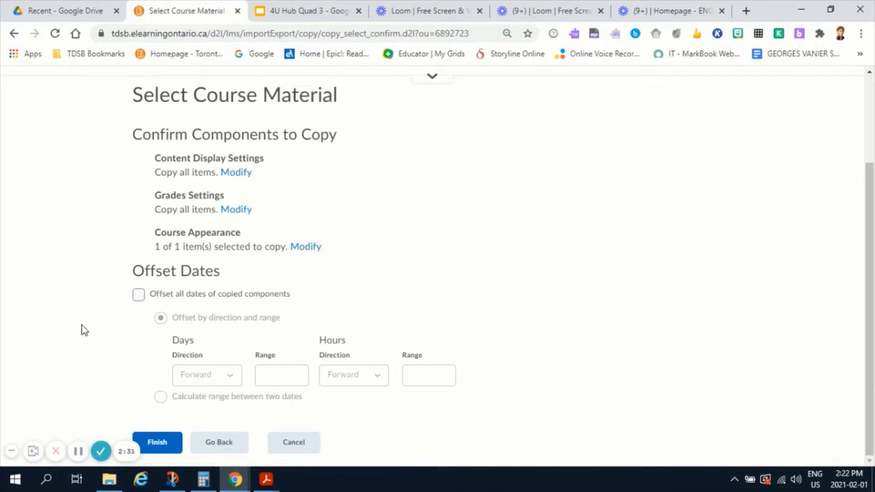
click(157, 443)
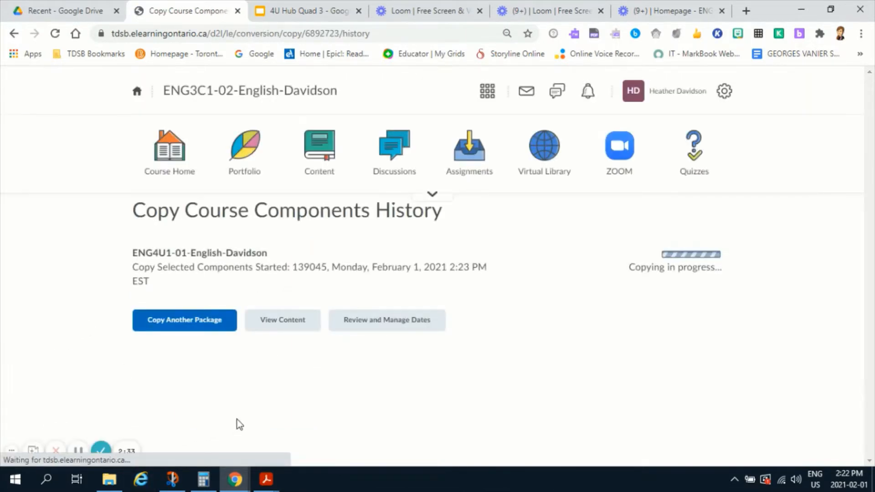
Look through the course content units and the items under Unit 3: Values and Worldviews - Hamlet.
click(156, 180)
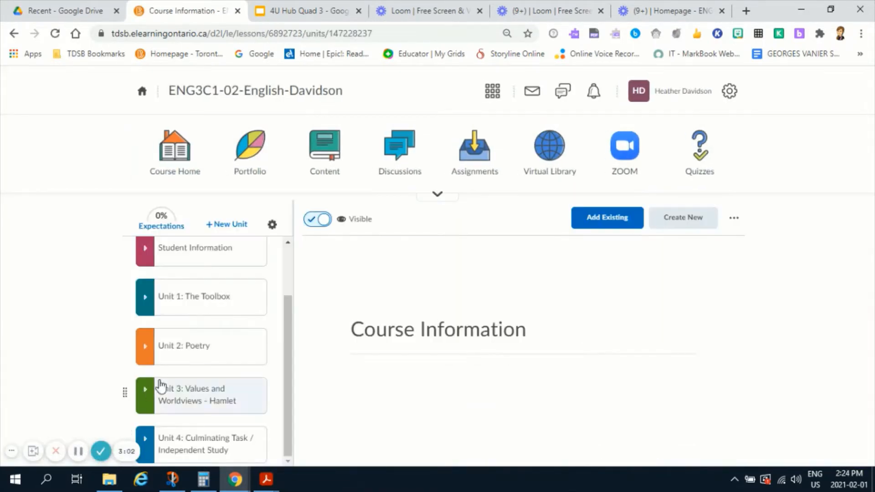
scroll(275, 394, up, 2)
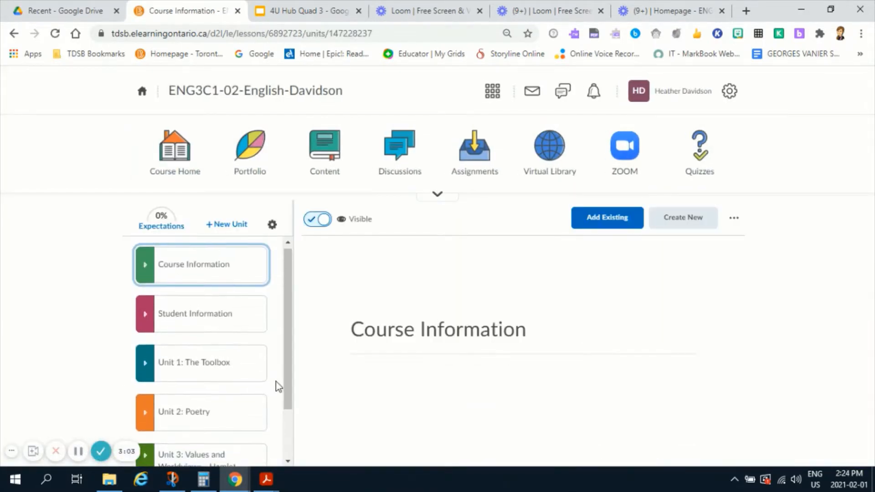
scroll(276, 371, down, 2)
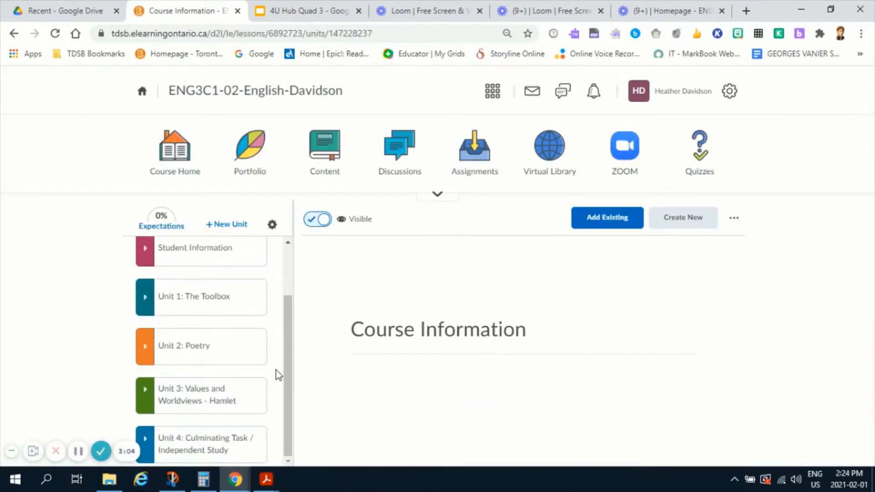
click(207, 406)
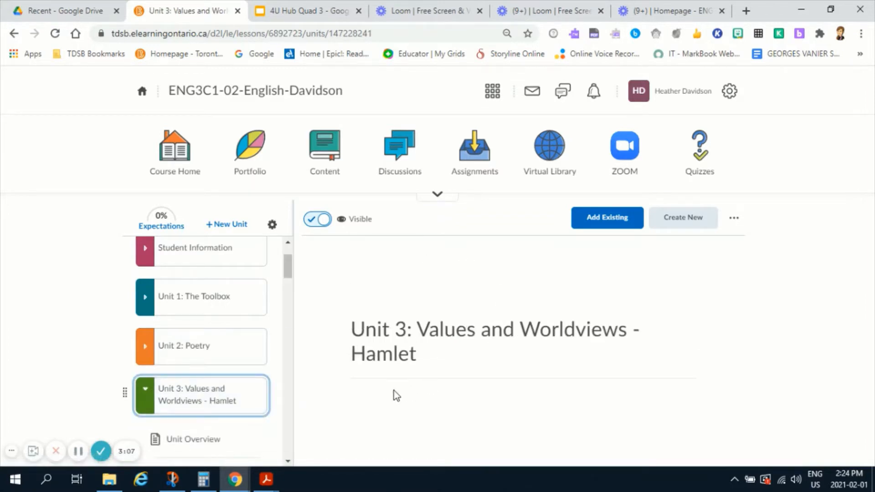
drag(287, 265, 291, 321)
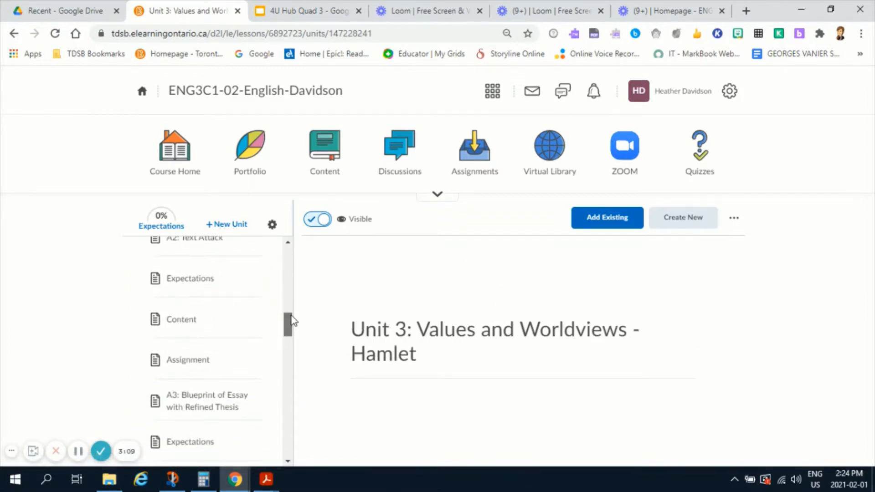
scroll(232, 394, down, 1)
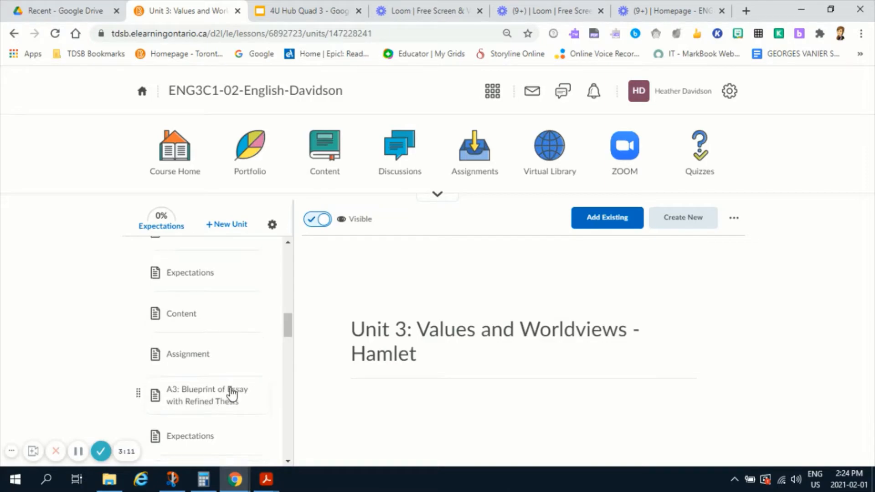
scroll(248, 377, down, 10)
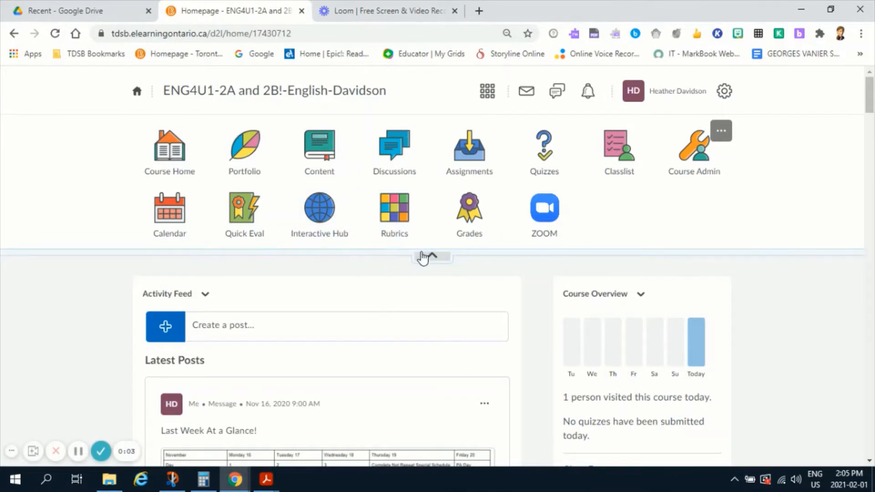
Switch to the ENG4U1-5A and B English course and open its Zoom meetings page.
click(423, 257)
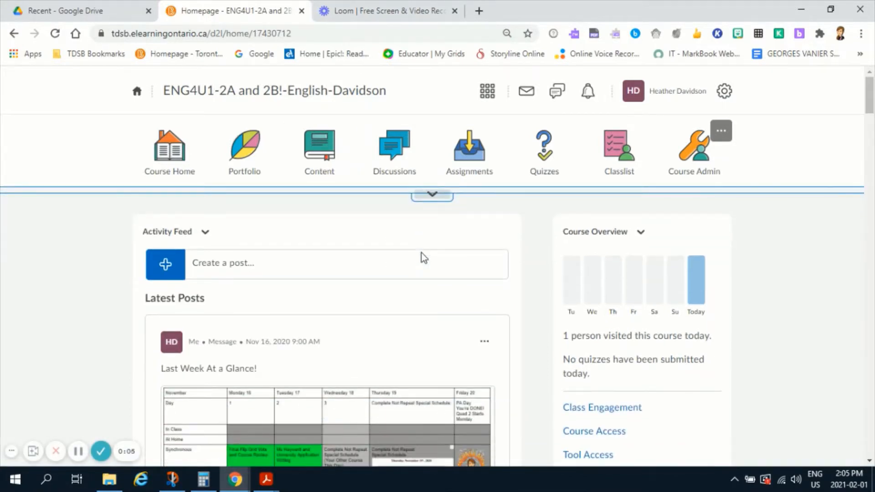
click(495, 97)
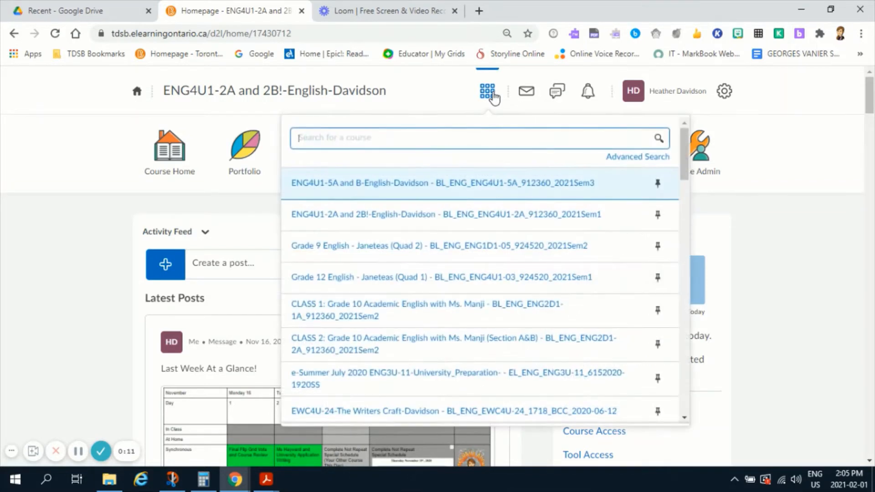
click(477, 190)
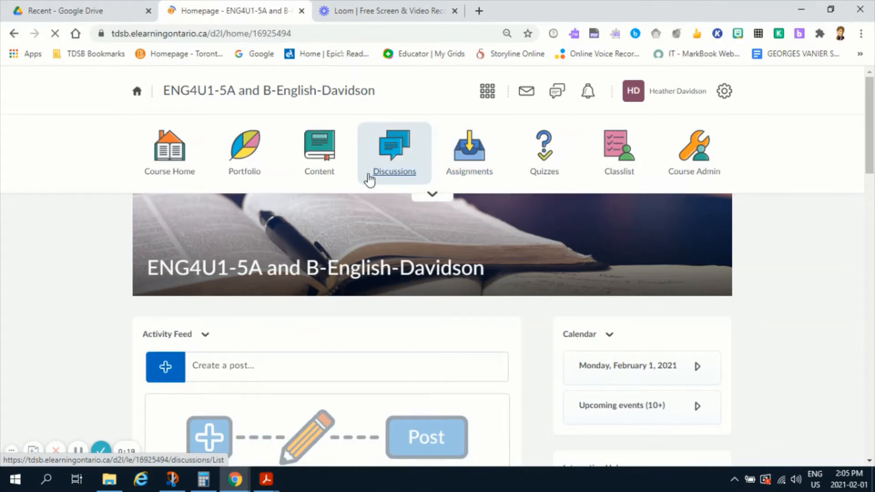
click(433, 195)
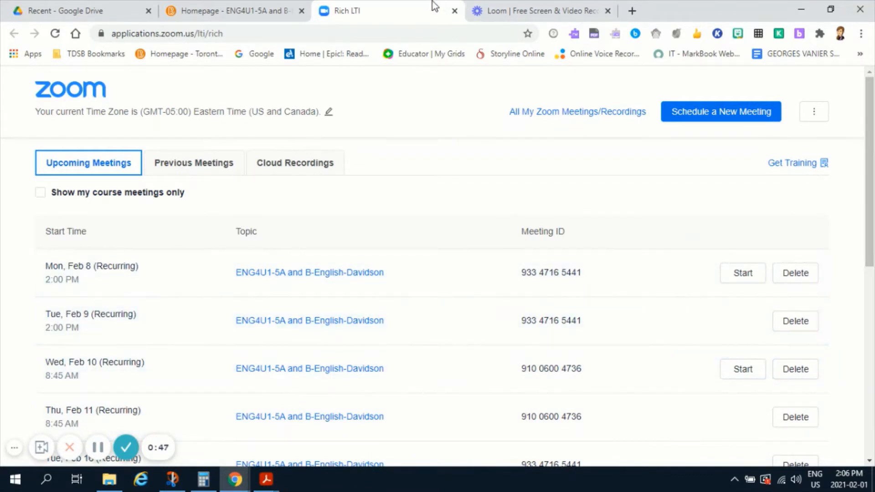
Close the Zoom page and check where the course navbar's Interactive Hub and D2L Help links lead.
click(455, 11)
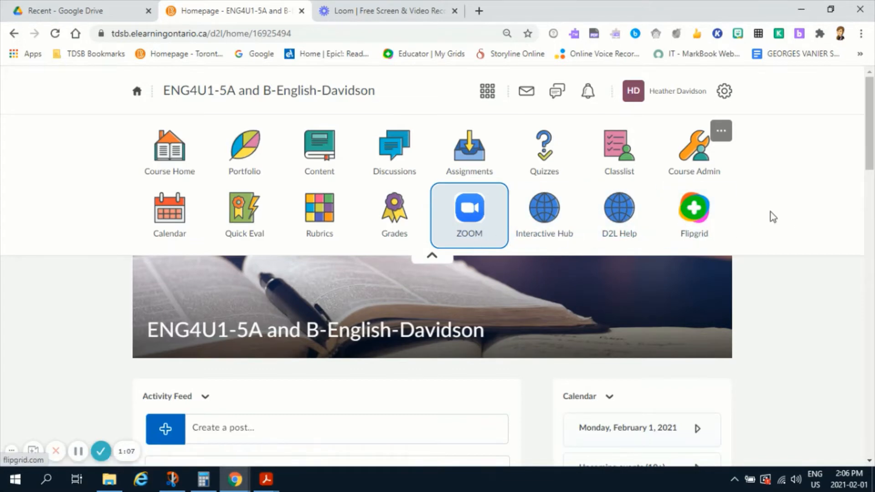
click(557, 208)
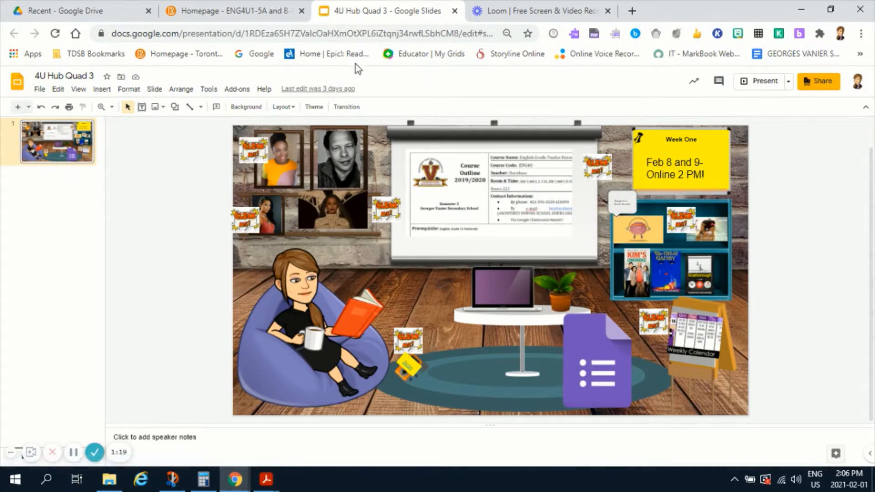
click(241, 11)
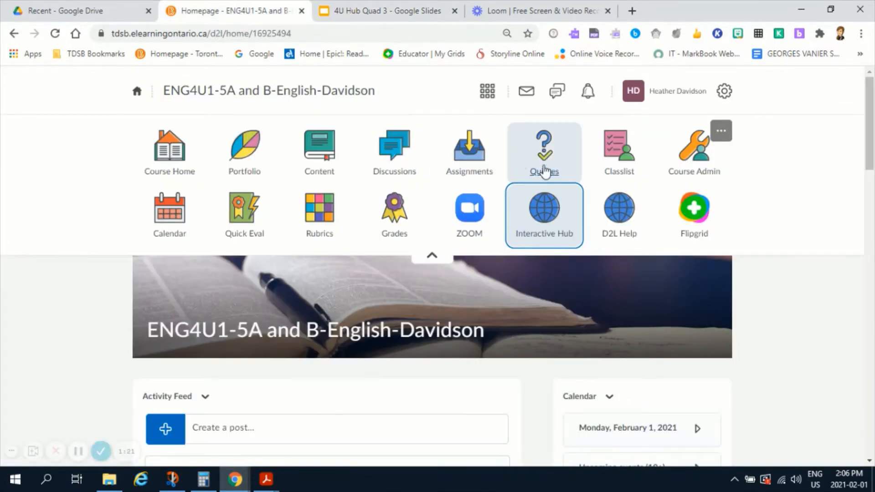
click(621, 217)
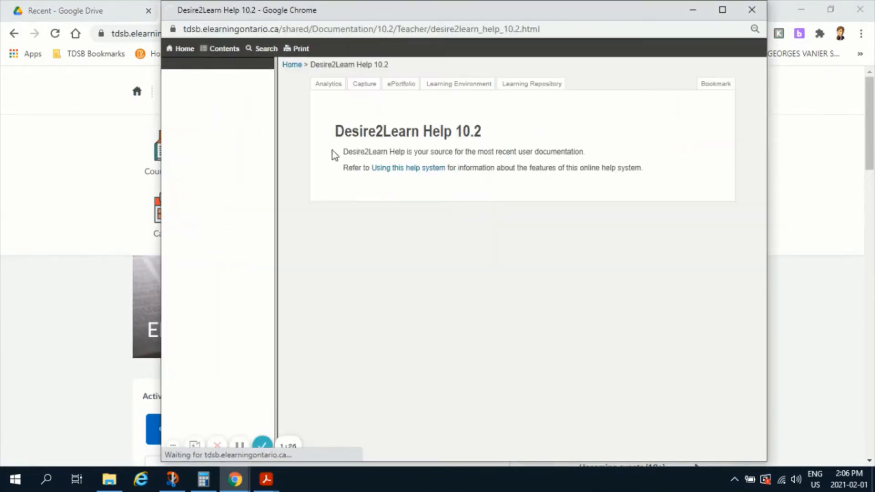
click(694, 10)
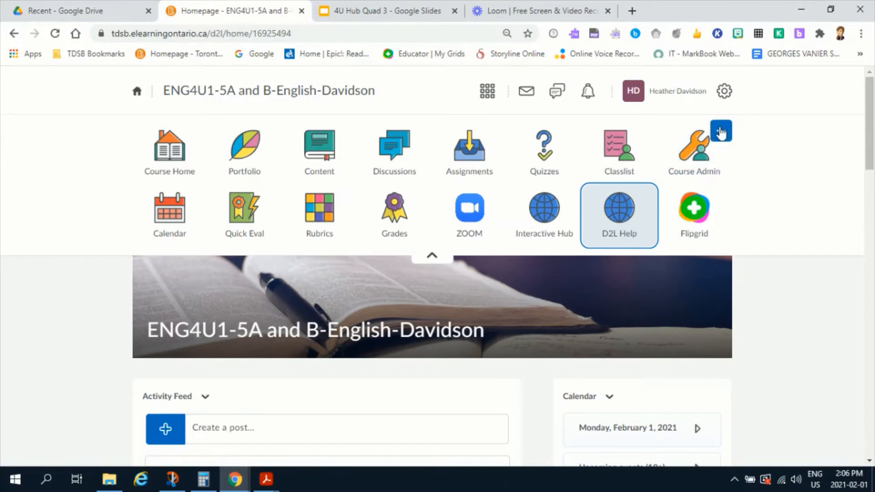
Open the course navbar for editing and look over its existing links and options.
click(721, 133)
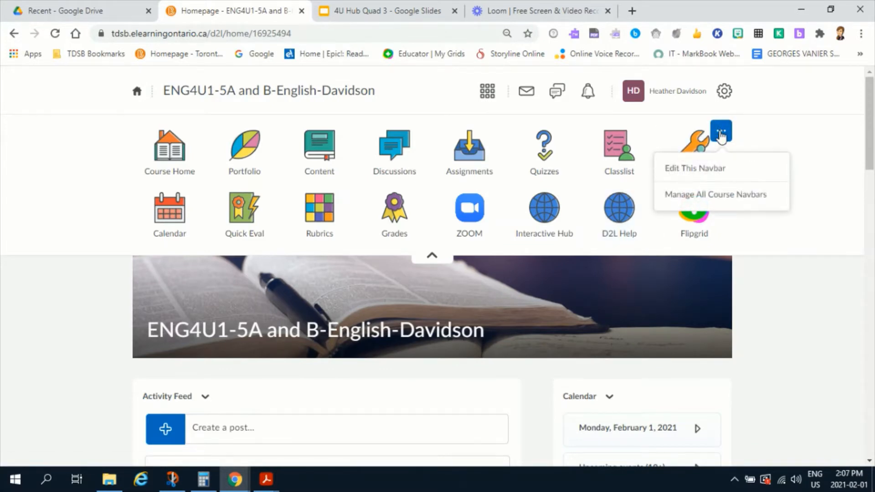
click(720, 171)
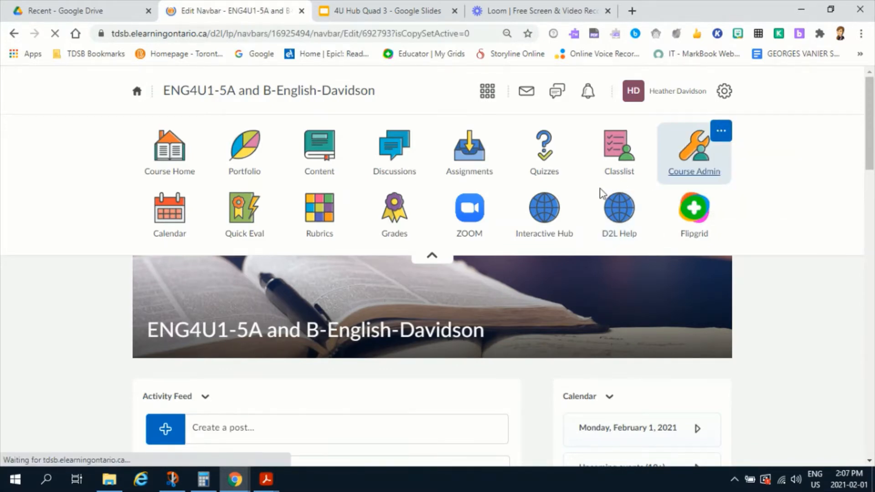
scroll(498, 283, down, 3)
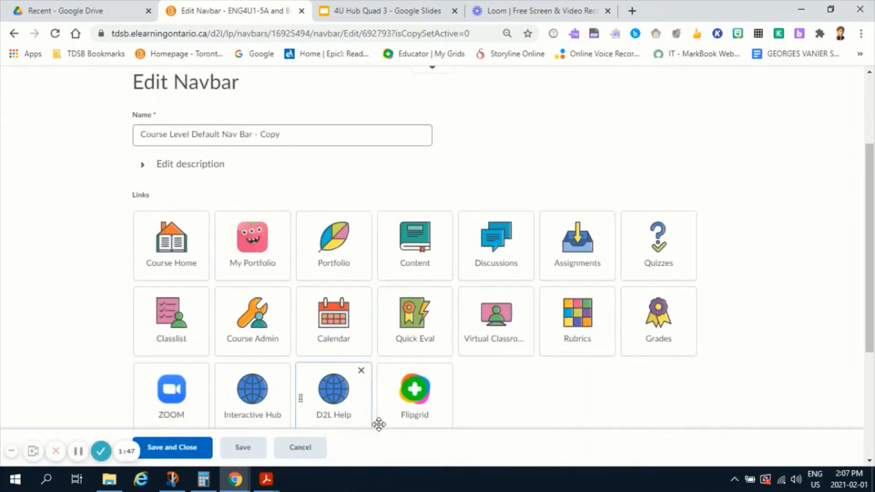
scroll(543, 350, up, 3)
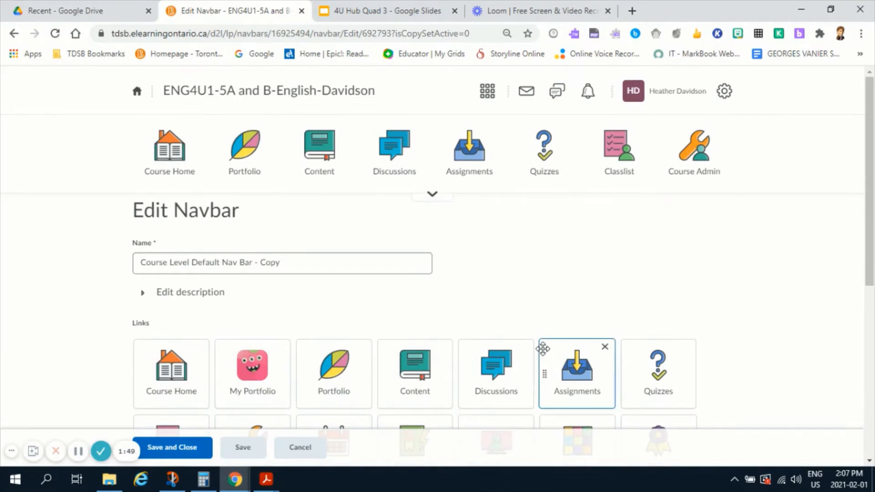
scroll(545, 352, down, 3)
scroll(544, 349, down, 3)
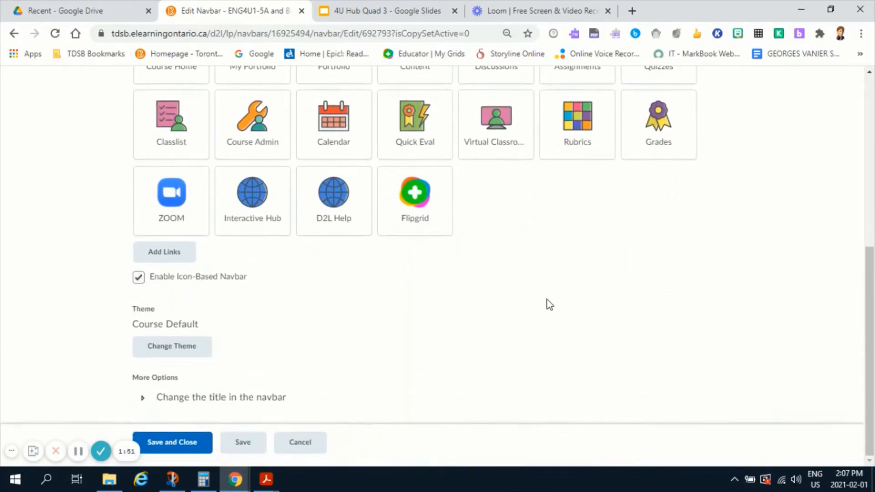
Browse the available links and add the Toronto Public Library link to the course navbar.
click(155, 261)
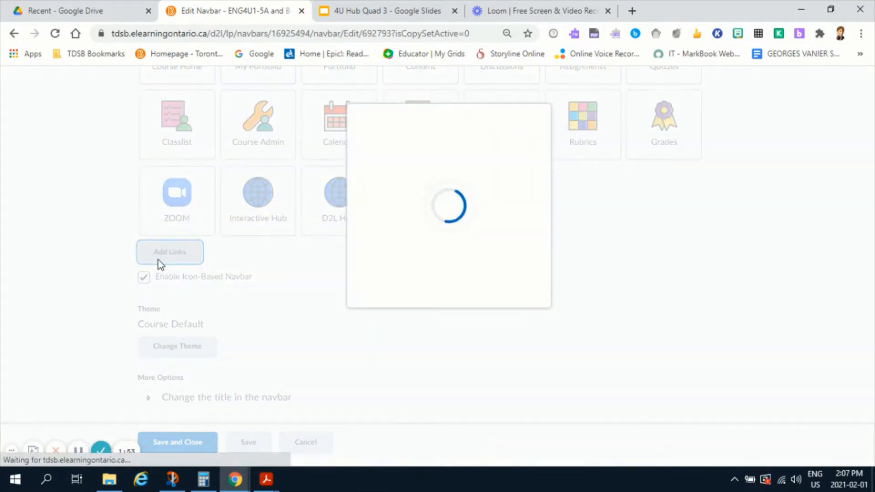
scroll(474, 244, down, 5)
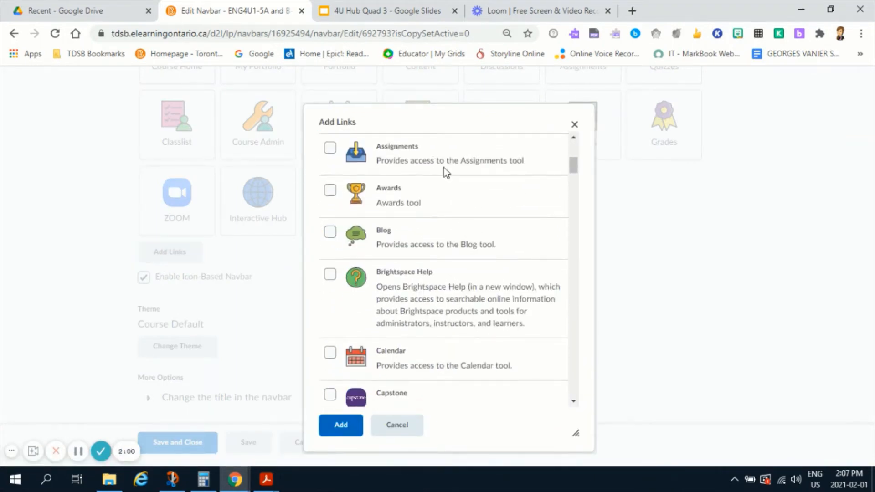
scroll(459, 224, down, 3)
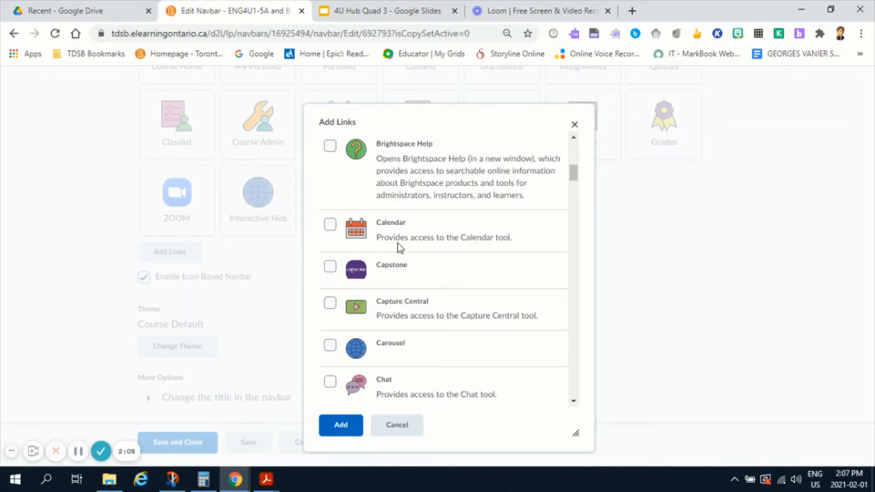
scroll(399, 244, down, 1)
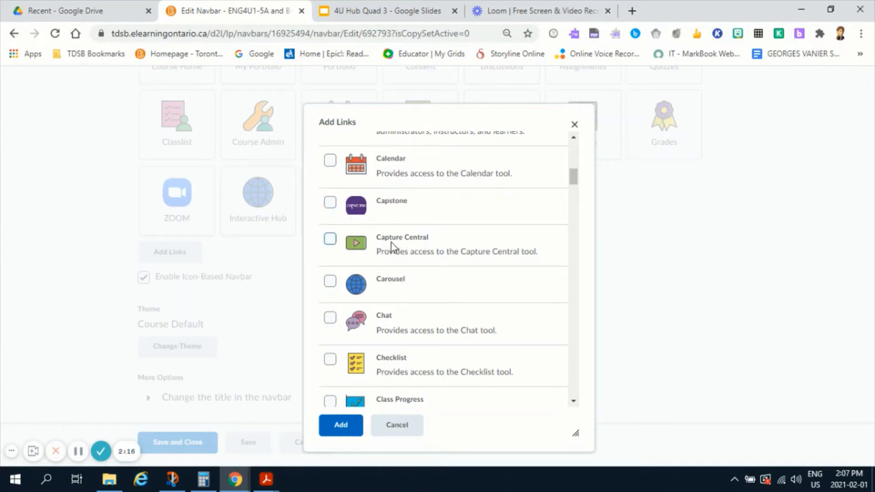
scroll(405, 288, down, 1)
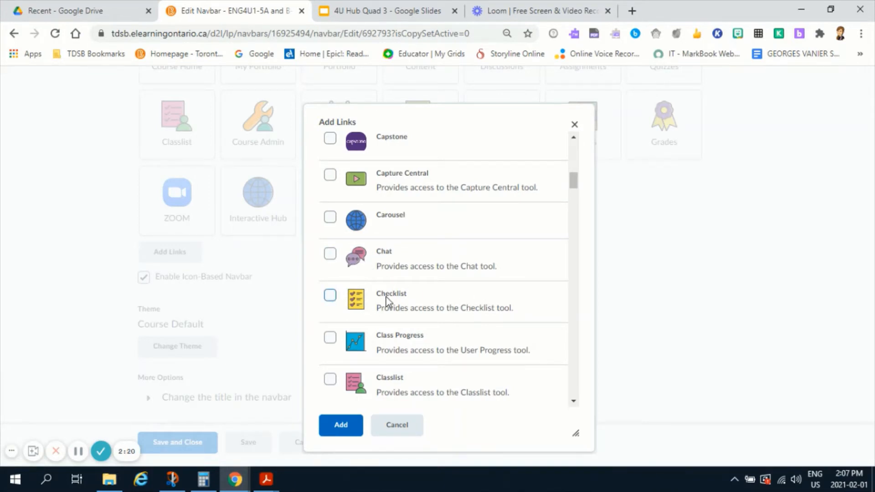
scroll(386, 301, down, 1)
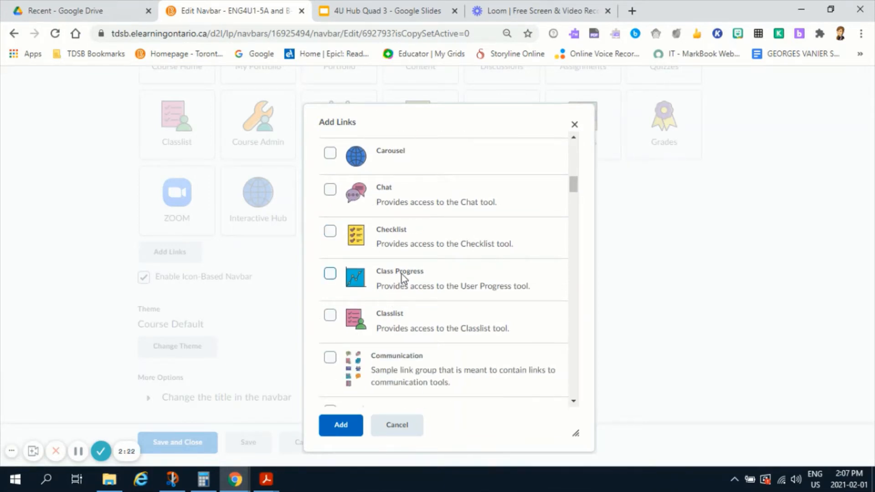
scroll(401, 275, down, 6)
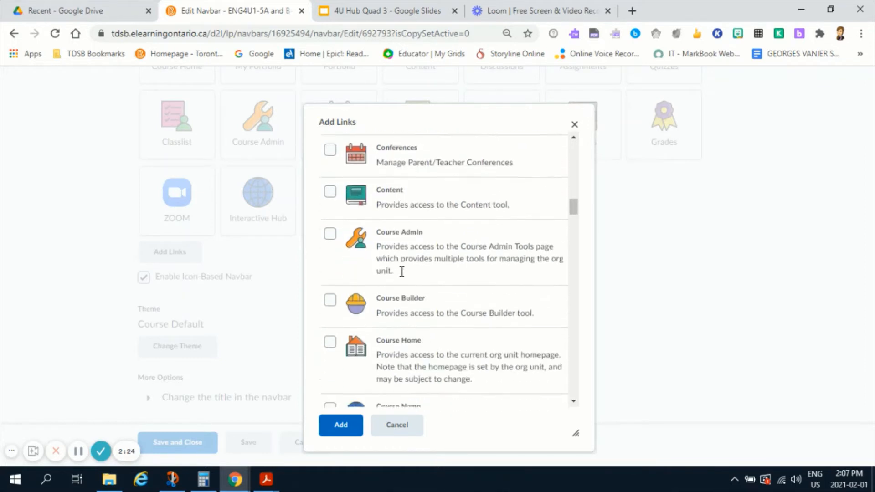
scroll(401, 272, down, 3)
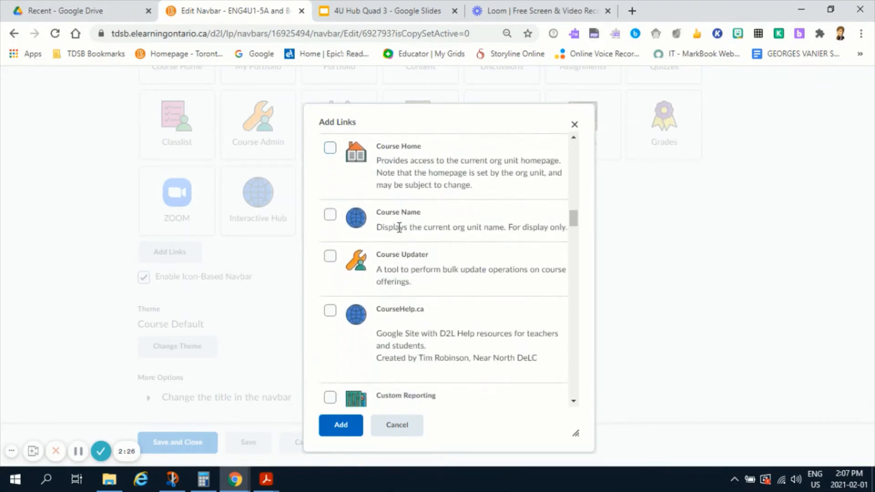
scroll(399, 227, down, 4)
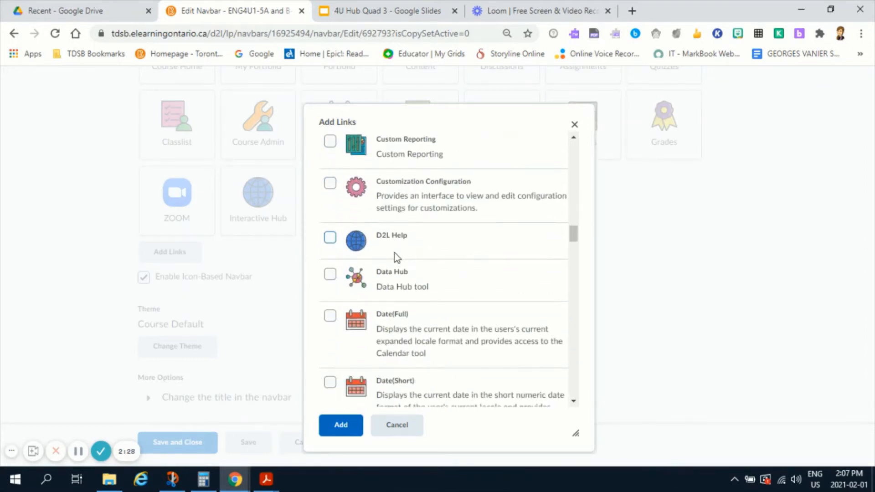
scroll(413, 302, down, 5)
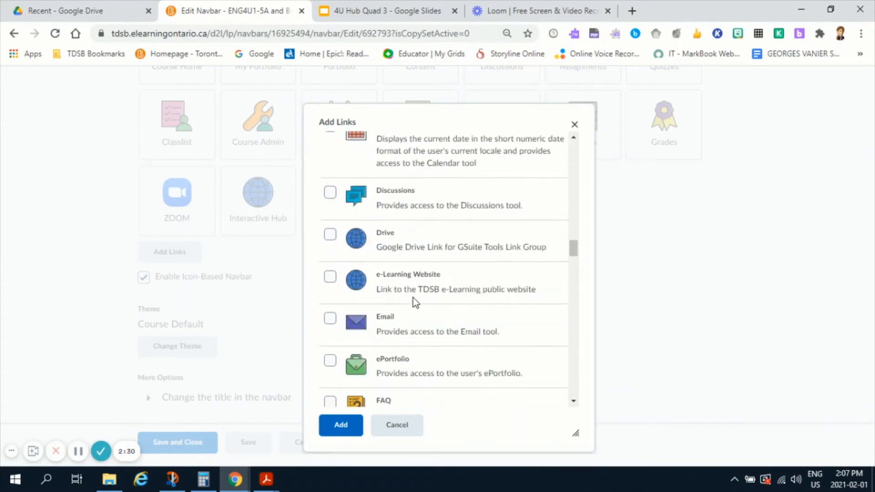
scroll(420, 292, down, 3)
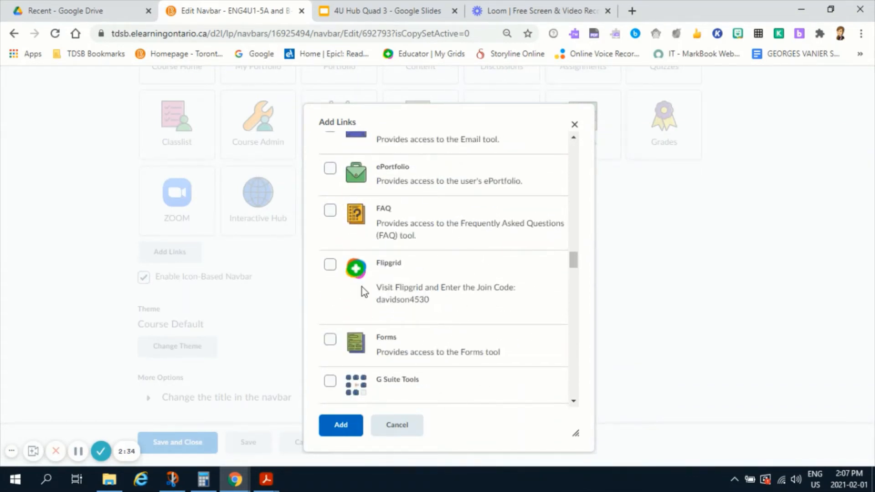
scroll(362, 286, down, 7)
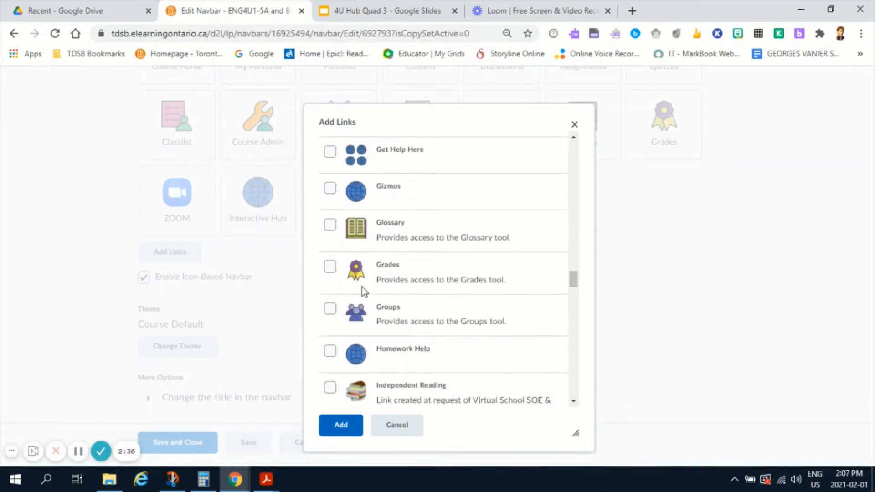
scroll(362, 286, down, 7)
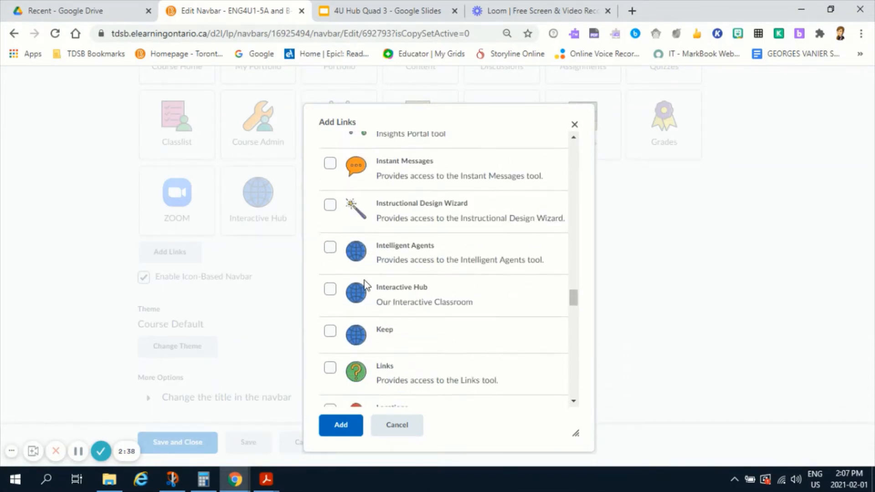
scroll(365, 286, down, 6)
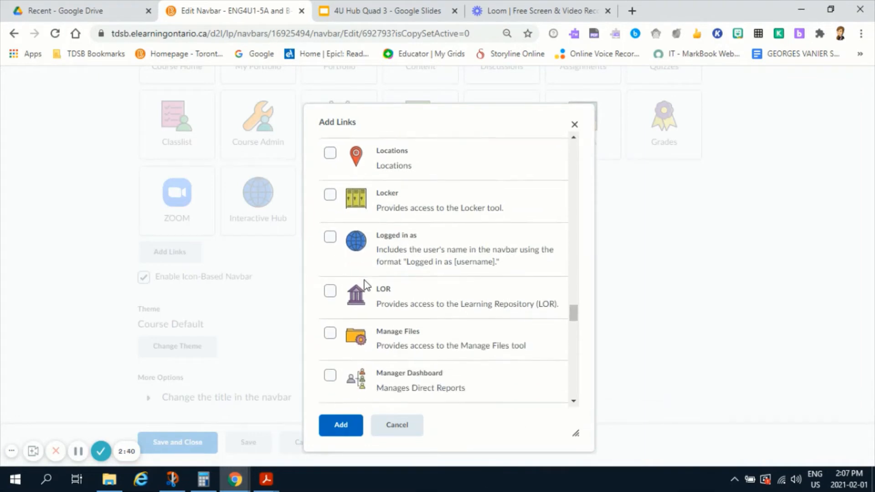
scroll(371, 258, down, 7)
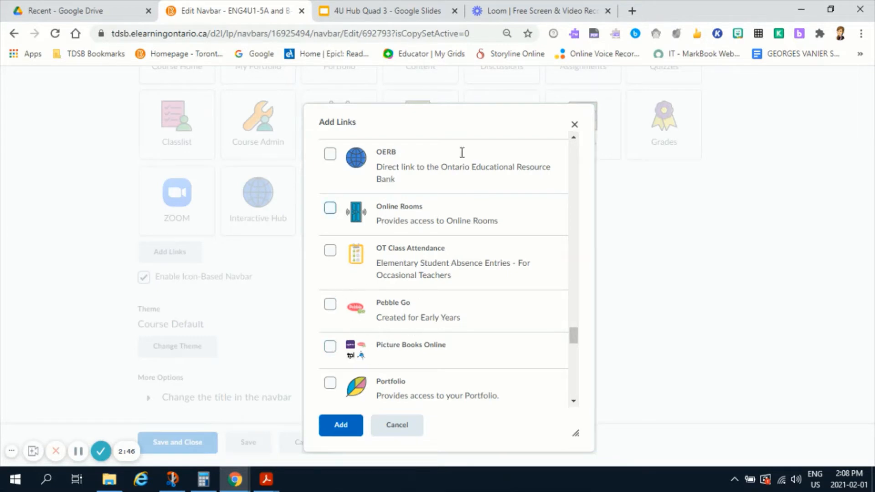
scroll(440, 310, down, 4)
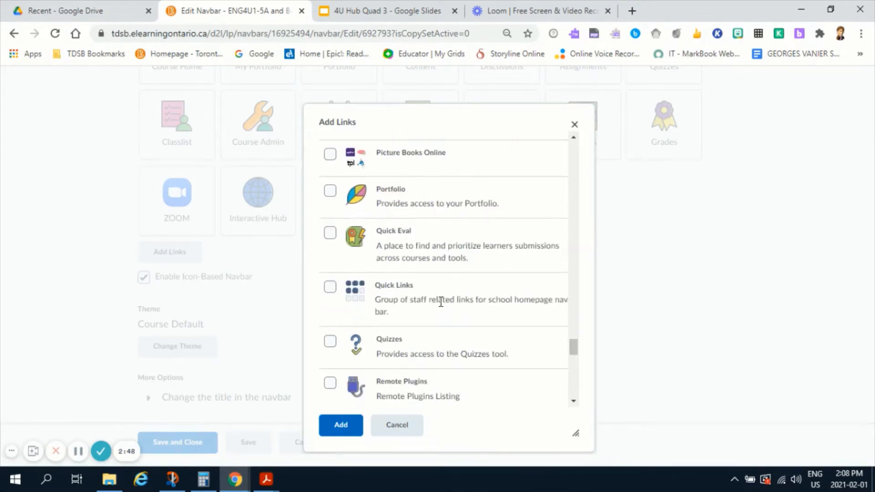
scroll(440, 305, down, 4)
scroll(441, 302, down, 10)
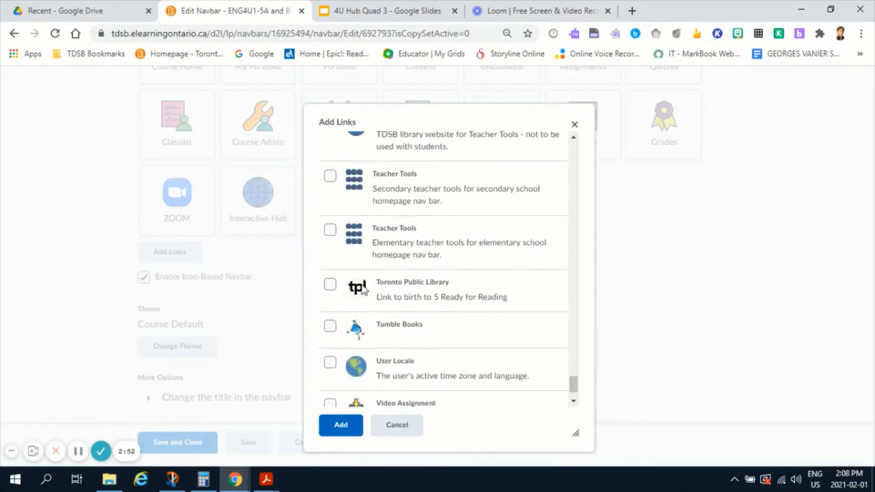
scroll(428, 298, down, 2)
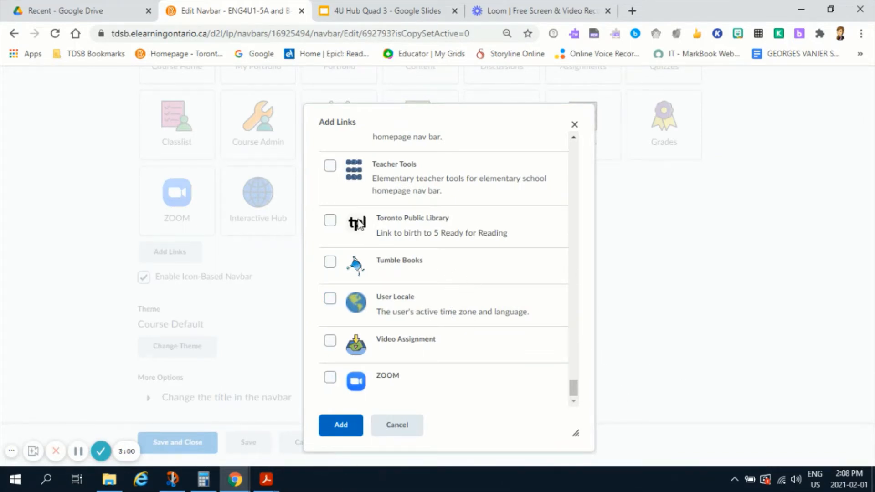
click(330, 220)
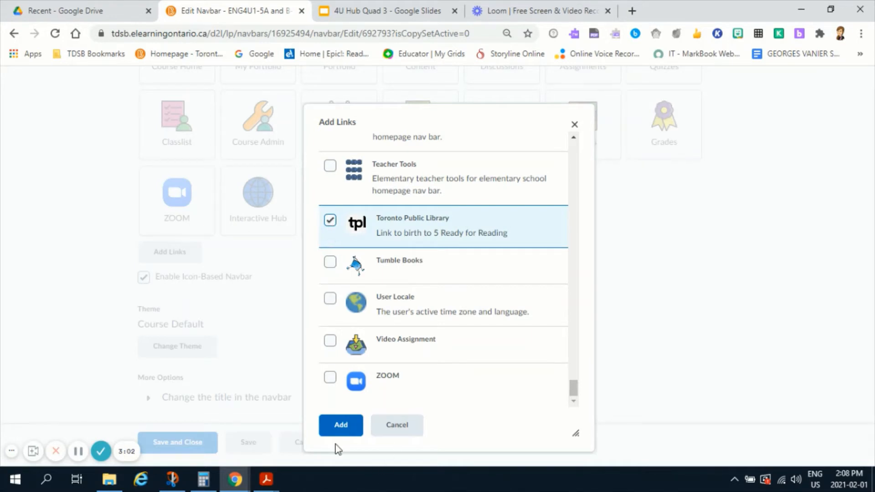
click(342, 425)
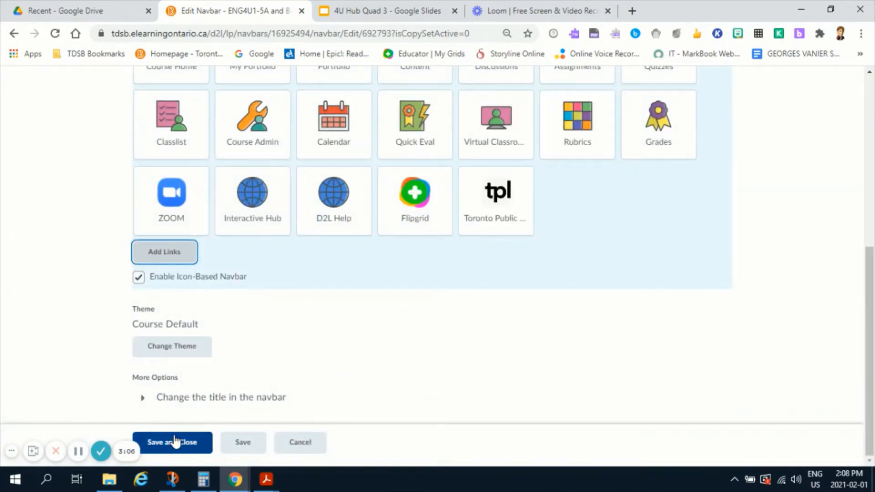
Start a new custom link for the course navbar and name it Online Voice Recorder.
click(188, 260)
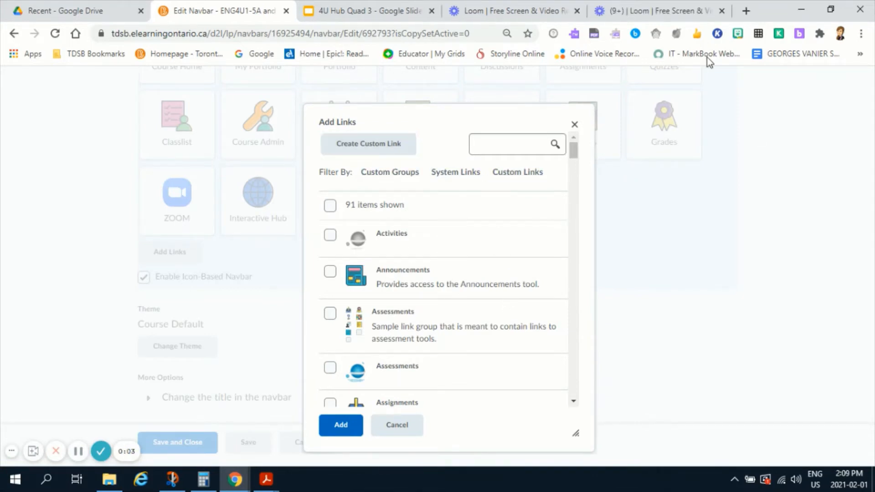
click(393, 146)
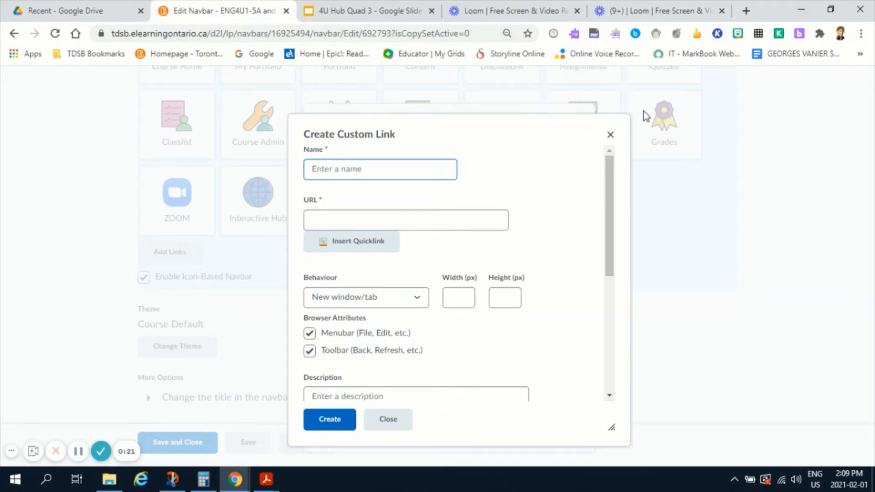
text(Online Voice Recorder)
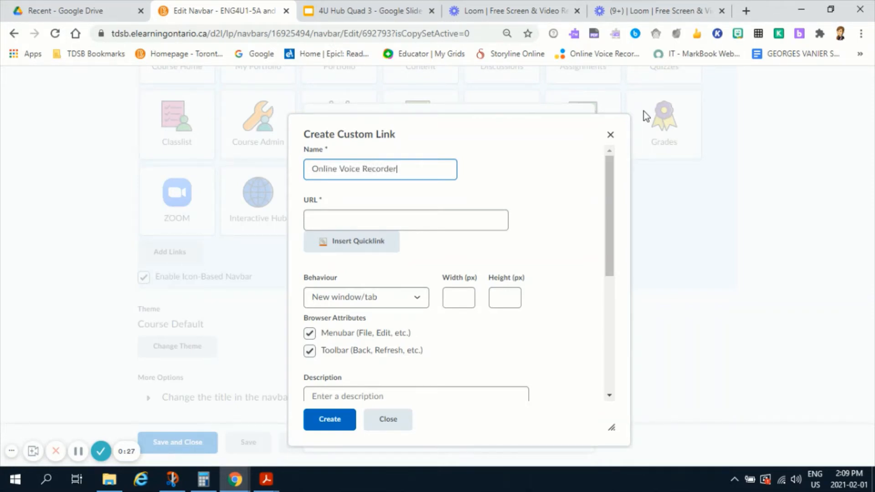
click(413, 220)
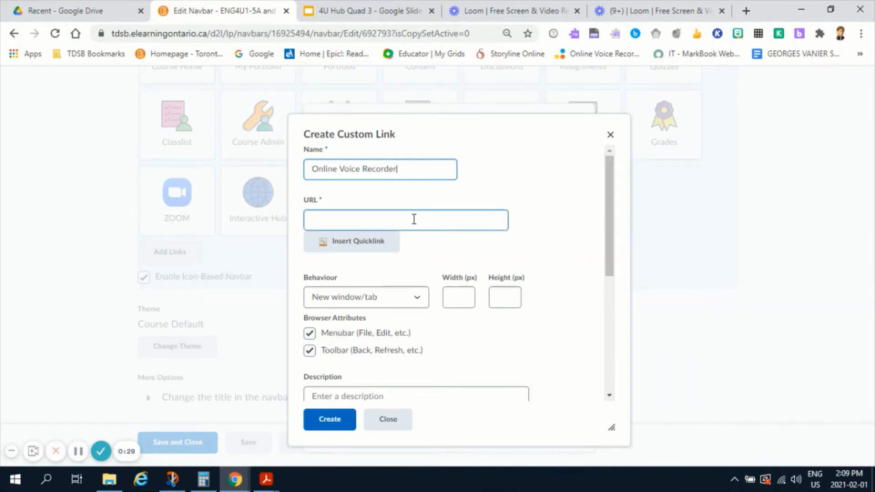
click(746, 10)
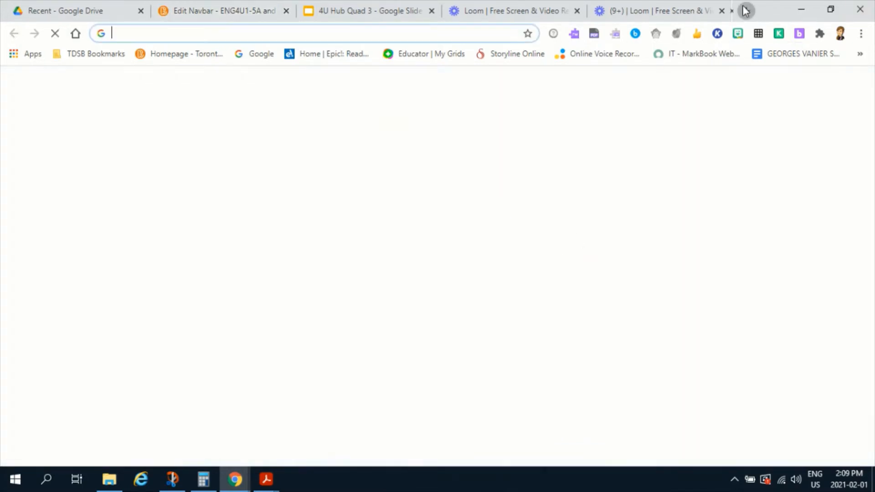
click(634, 56)
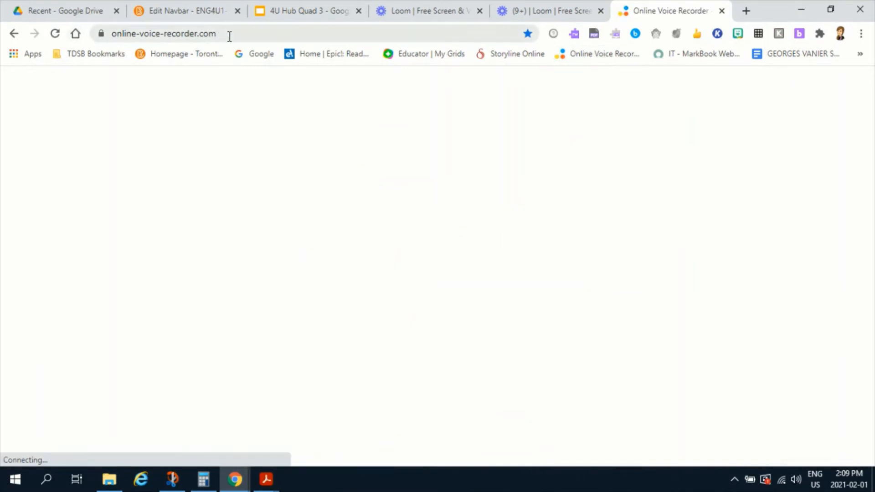
click(229, 35)
key(ctrl+c)
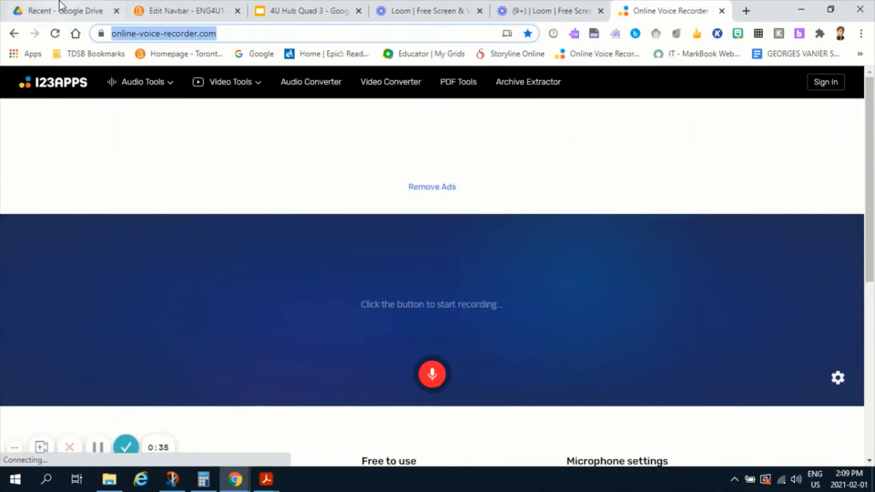
click(146, 14)
key(ctrl+v)
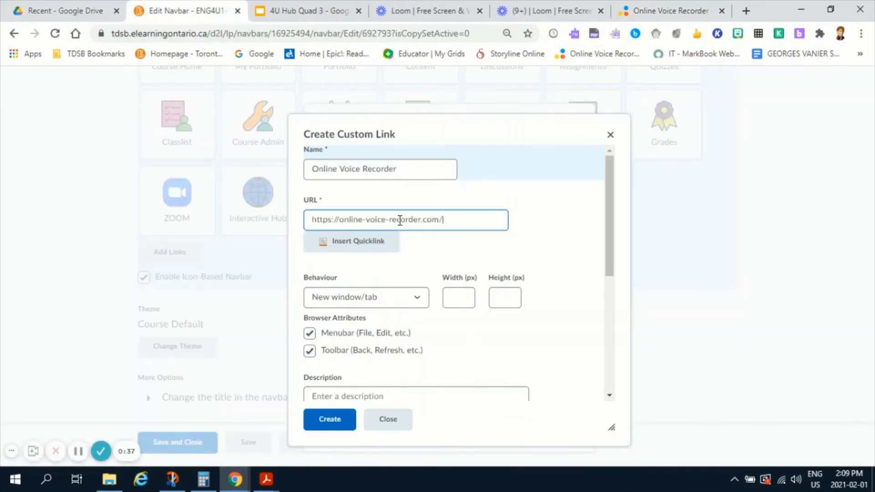
Describe the custom link as "Here is where you can record your audio." and create it.
scroll(432, 335, down, 2)
scroll(431, 340, down, 2)
click(409, 228)
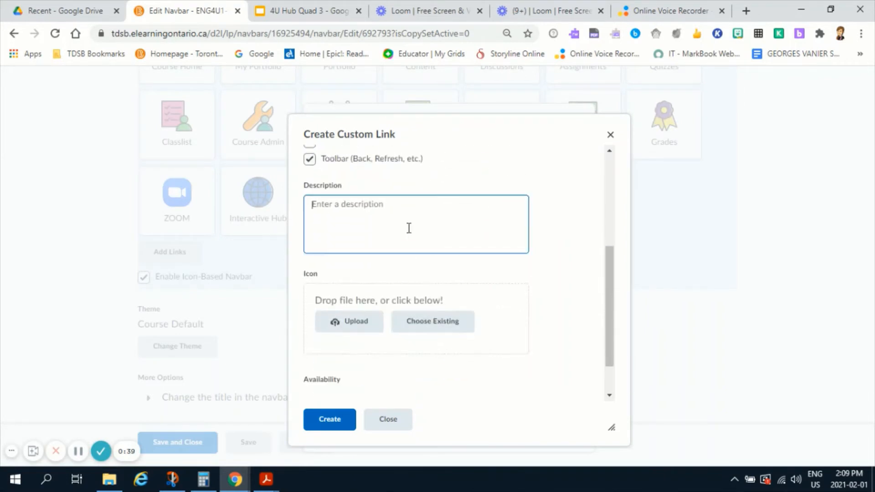
text(Here is where you can record your audio.)
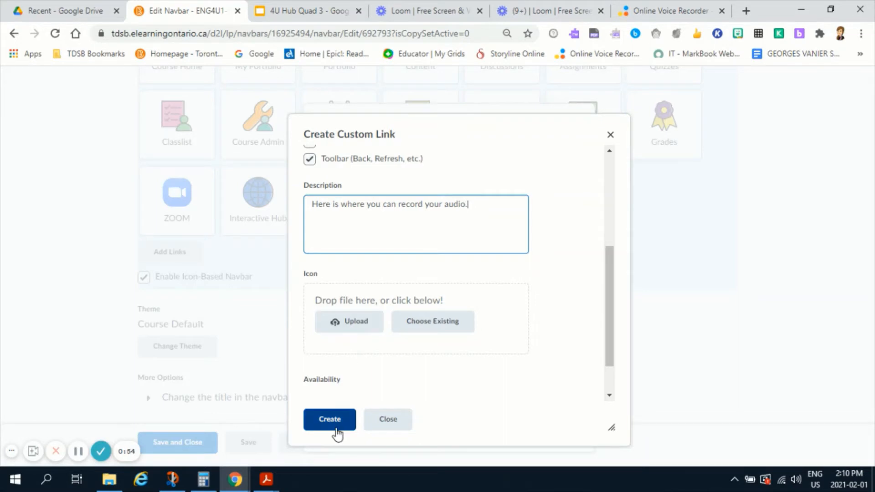
click(334, 422)
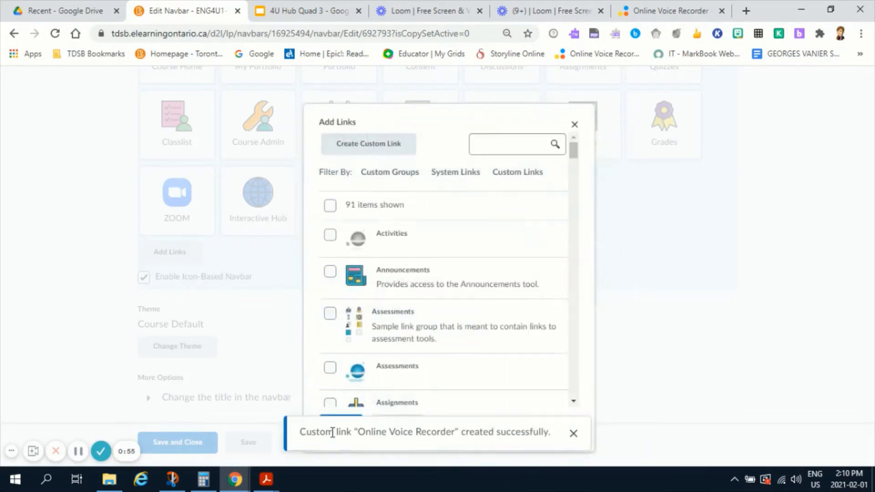
Find the new Online Voice Recorder link in the list of available links and add it to the navbar.
scroll(336, 404, down, 5)
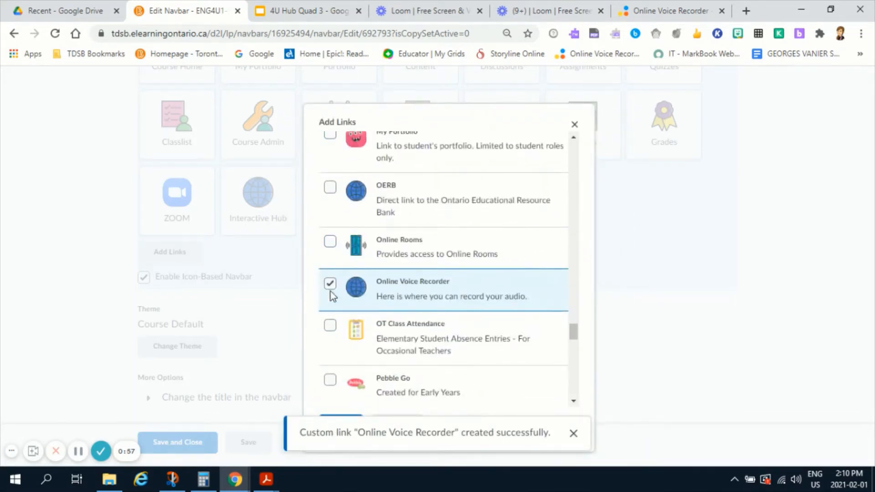
scroll(553, 346, down, 15)
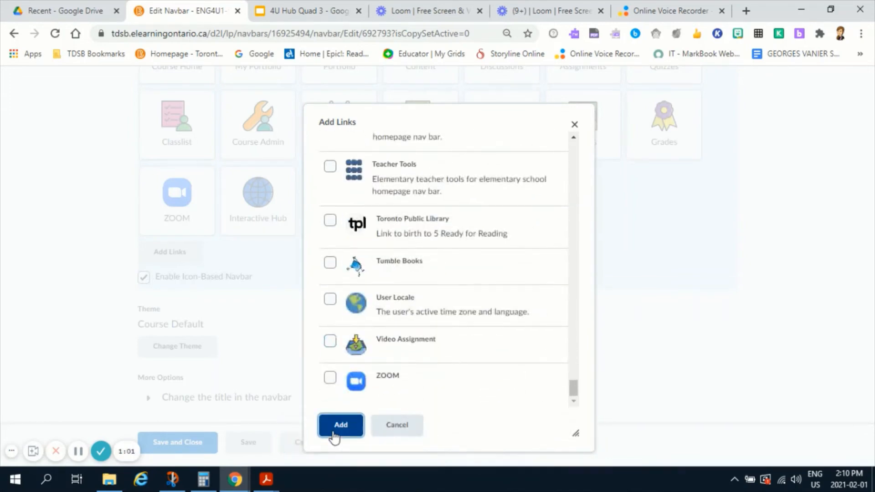
click(341, 426)
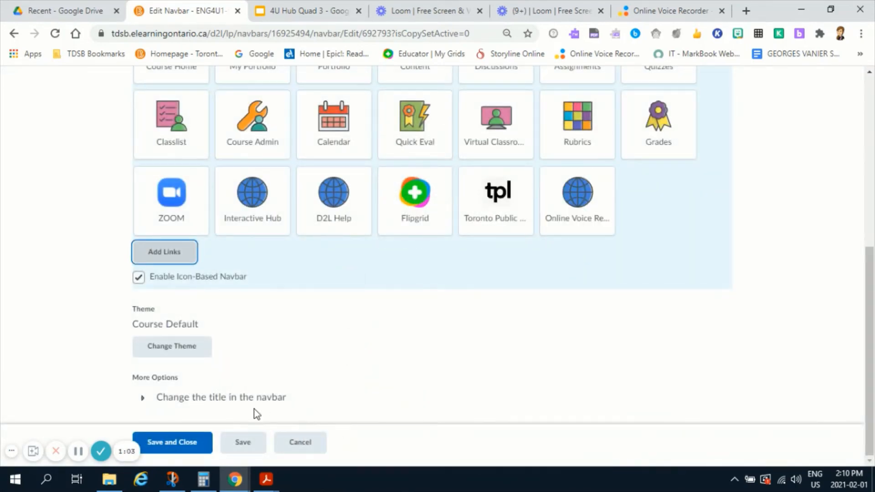
click(101, 452)
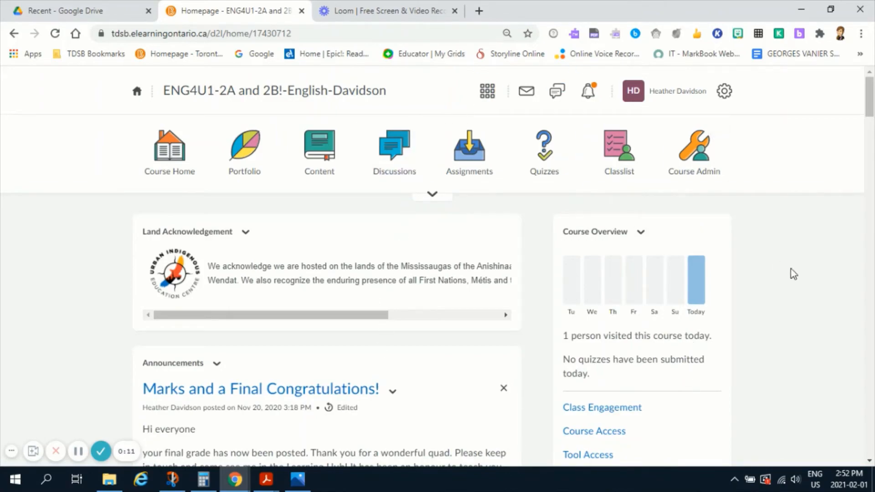
Look over the ENG4U1-2A and 2B course homepage, examining its announcements and its Calendar, Role Switch, Interactive Hub and Flipgrid widgets.
scroll(675, 270, down, 20)
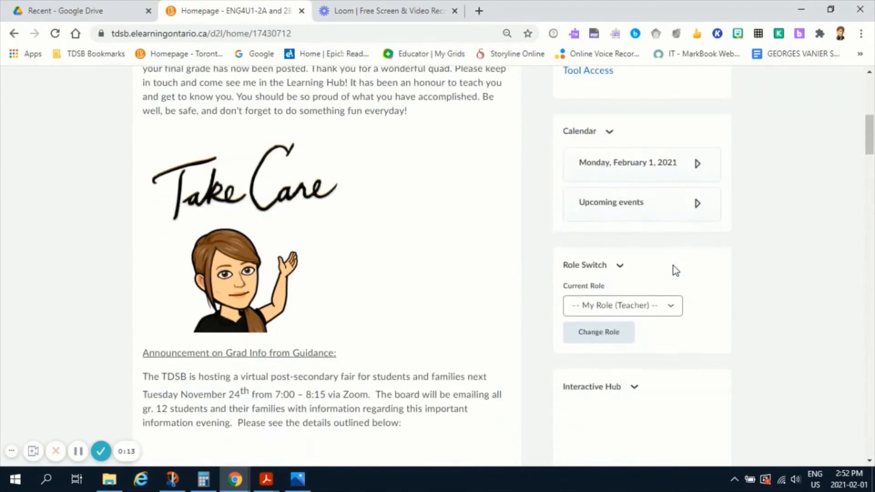
scroll(675, 269, down, 20)
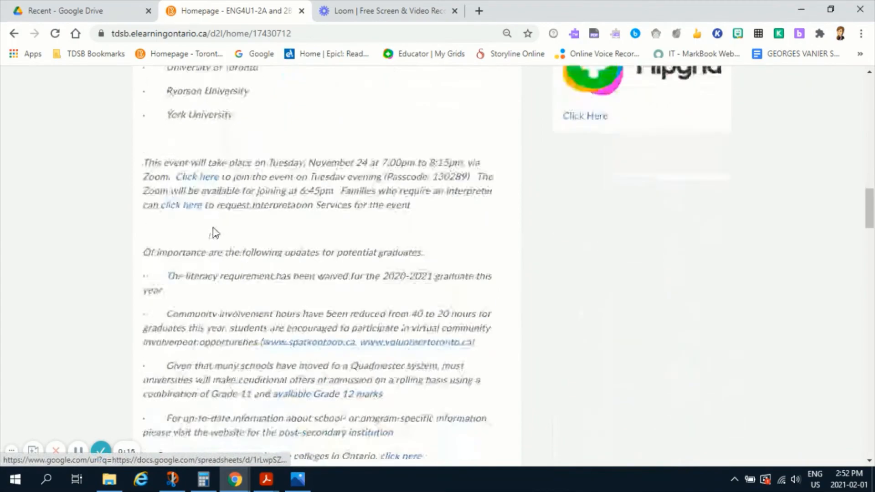
scroll(784, 228, up, 20)
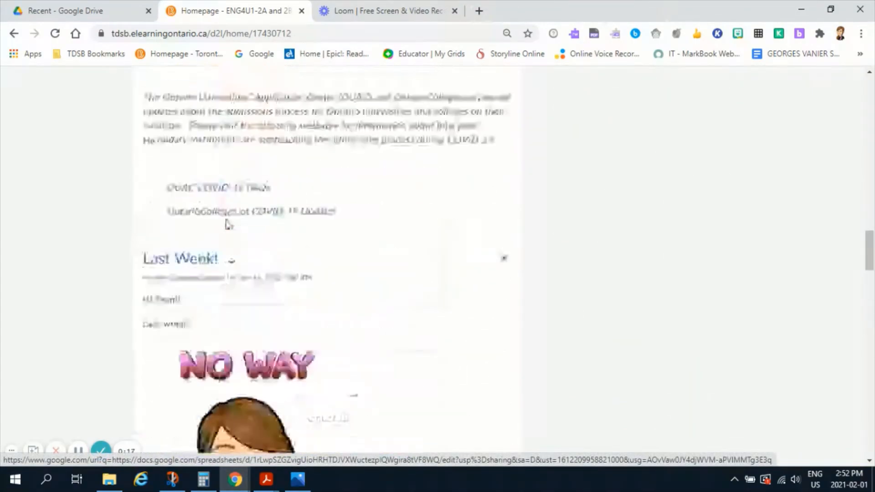
scroll(783, 228, up, 10)
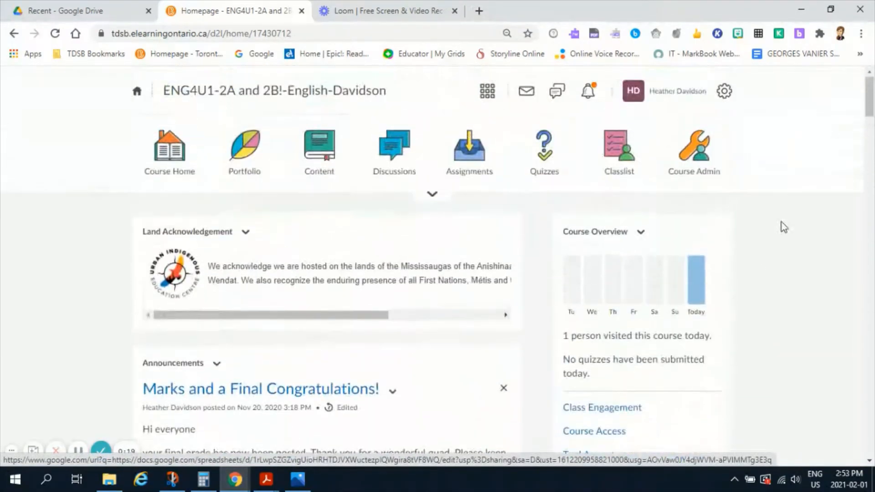
scroll(729, 274, down, 8)
scroll(700, 288, down, 15)
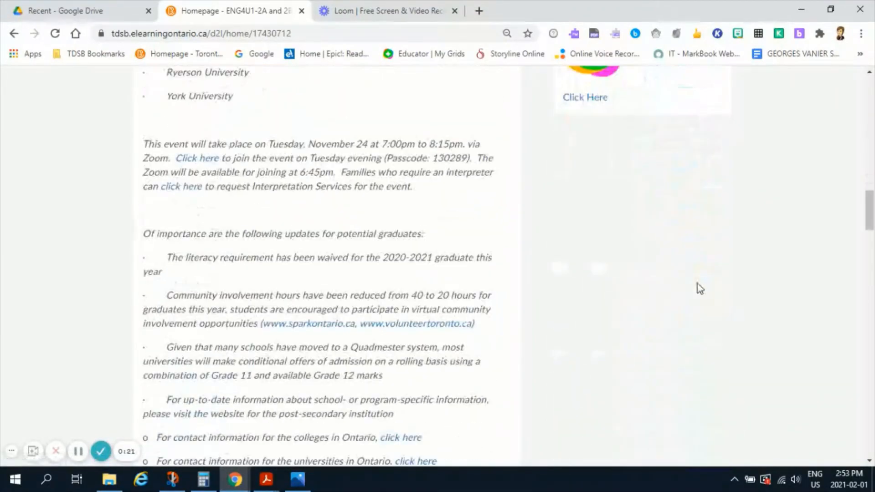
scroll(699, 283, up, 7)
scroll(701, 283, up, 10)
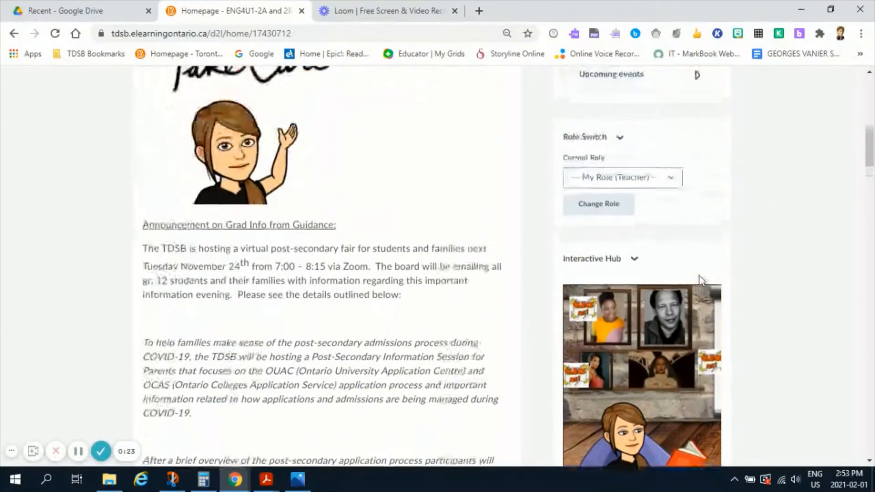
scroll(703, 276, up, 6)
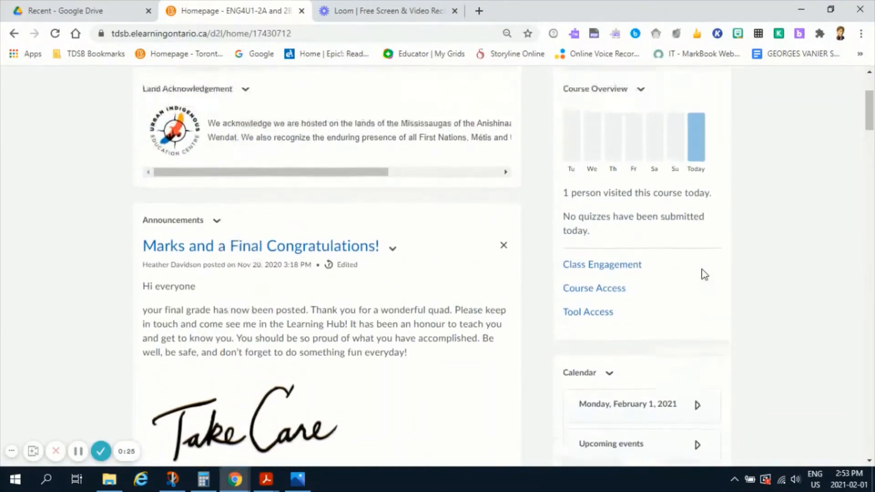
scroll(705, 269, down, 15)
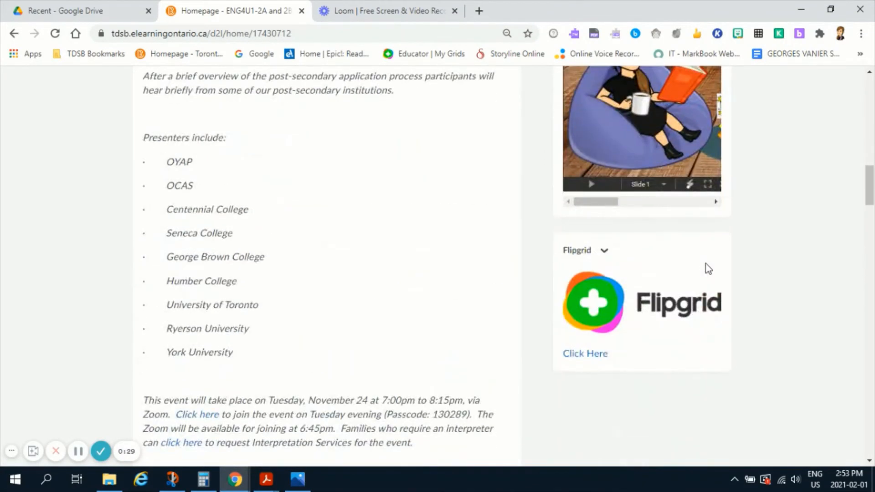
scroll(707, 264, up, 15)
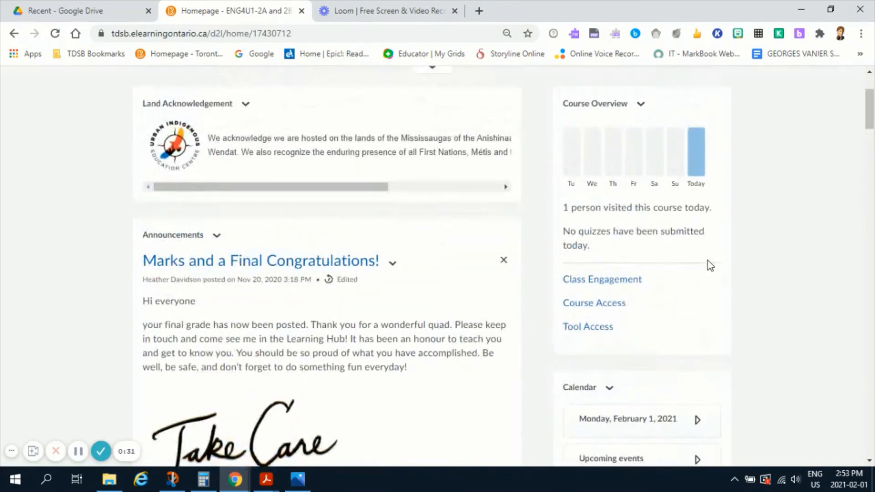
Open the ENG4U1-2A and 2B course homepage for editing.
scroll(708, 264, down, 15)
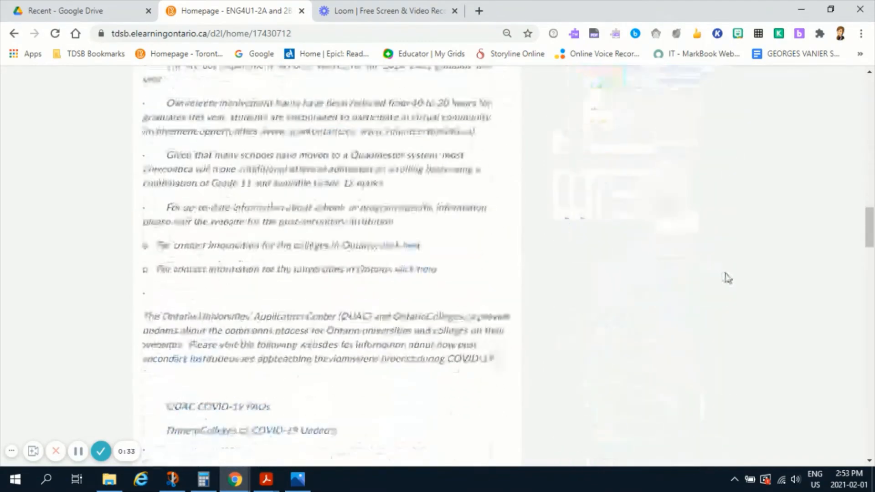
scroll(728, 278, down, 15)
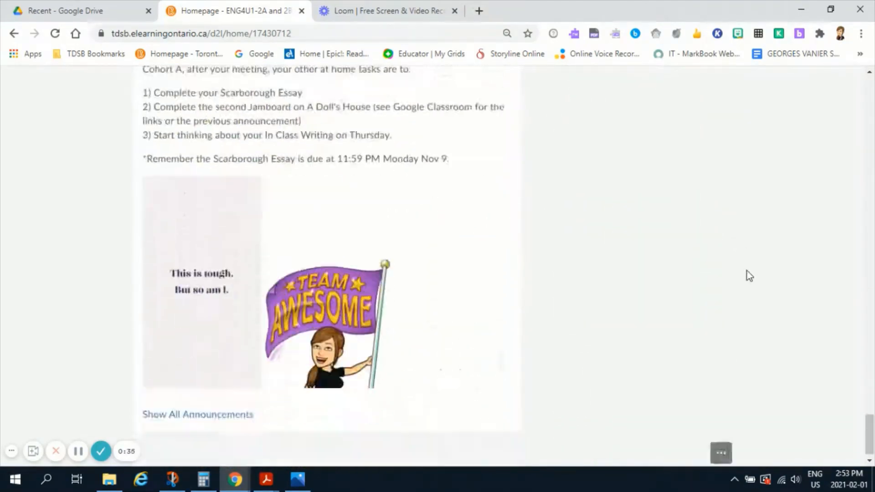
click(724, 448)
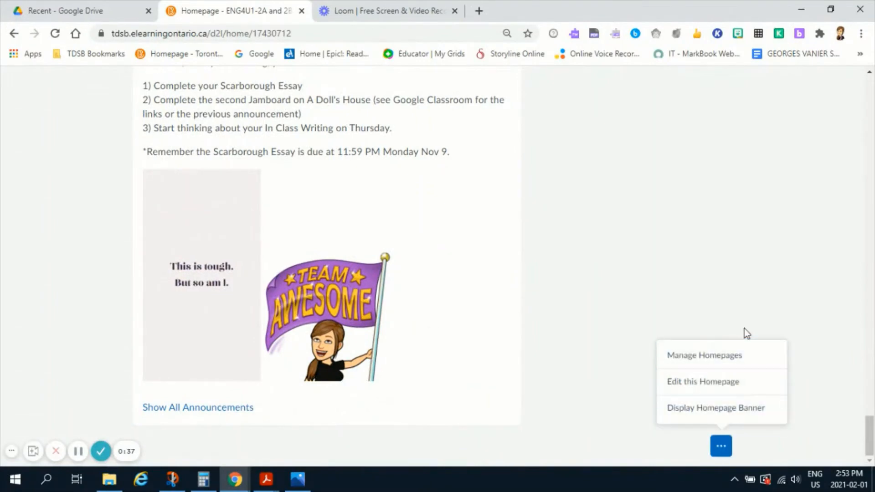
click(739, 389)
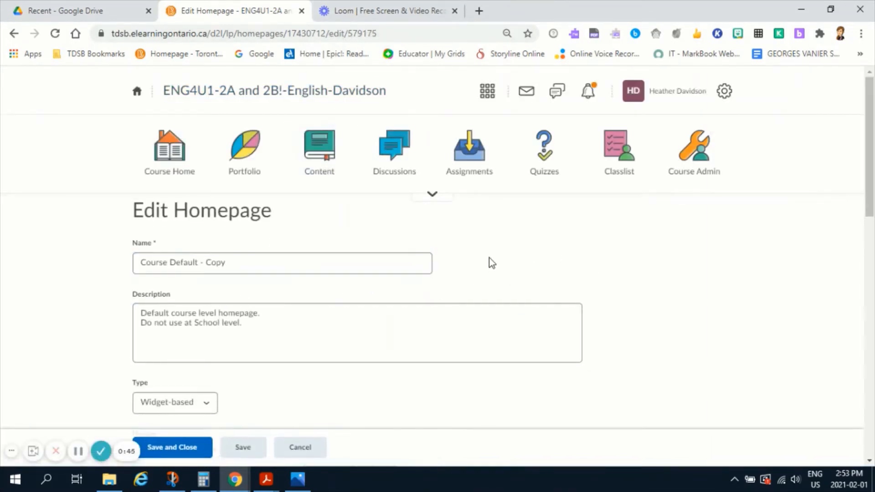
Reorder the homepage widgets, placing Calendar above Course Overview and Land Acknowledgement below Announcements.
scroll(489, 258, down, 10)
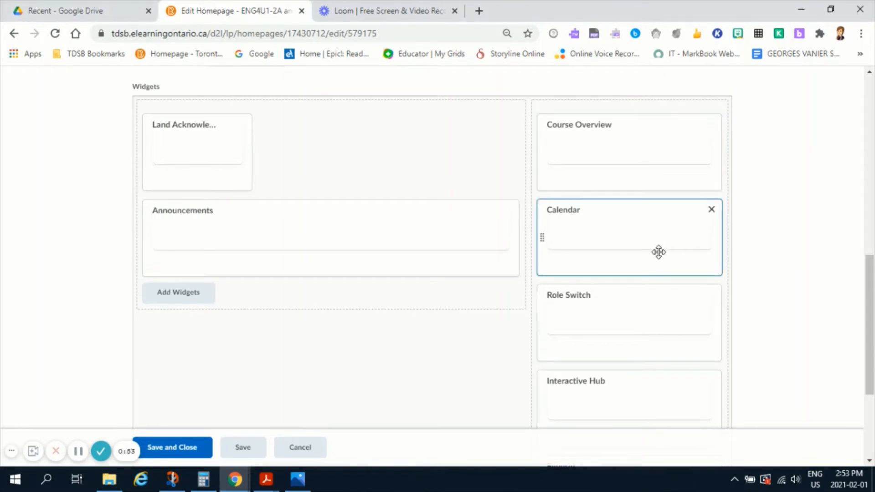
drag(659, 252, 635, 125)
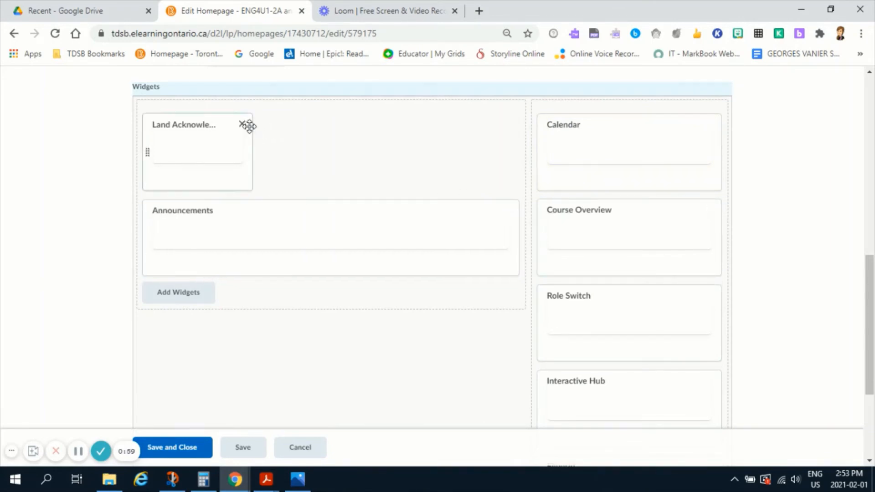
scroll(652, 307, down, 4)
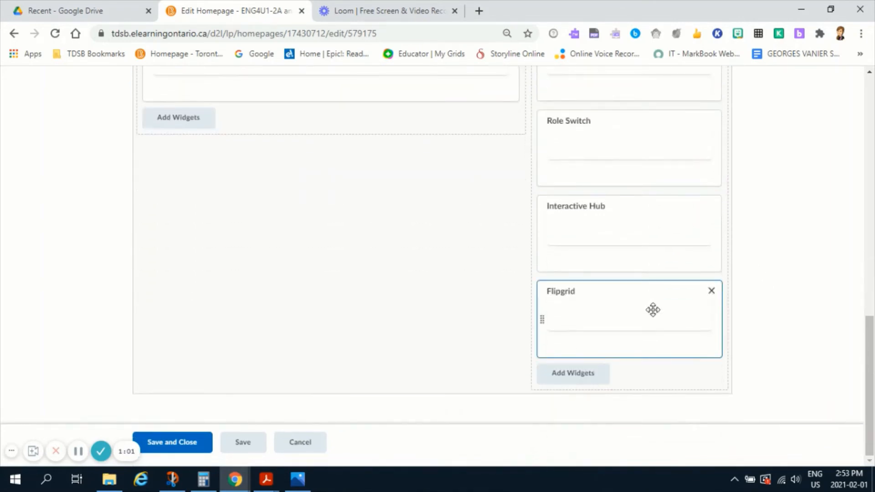
scroll(652, 308, up, 6)
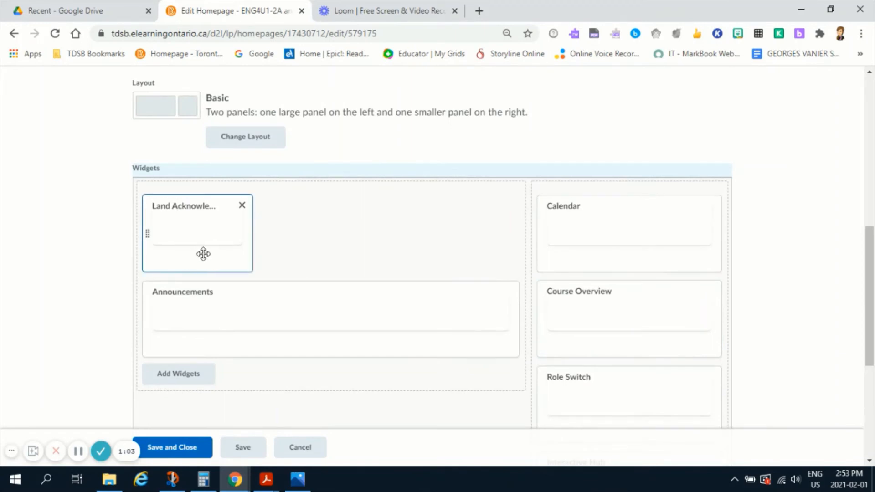
drag(203, 240, 205, 344)
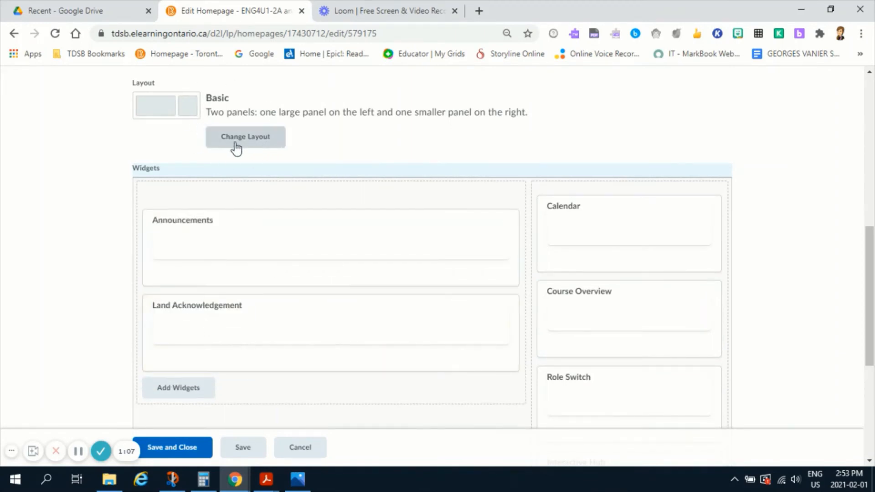
scroll(235, 146, up, 3)
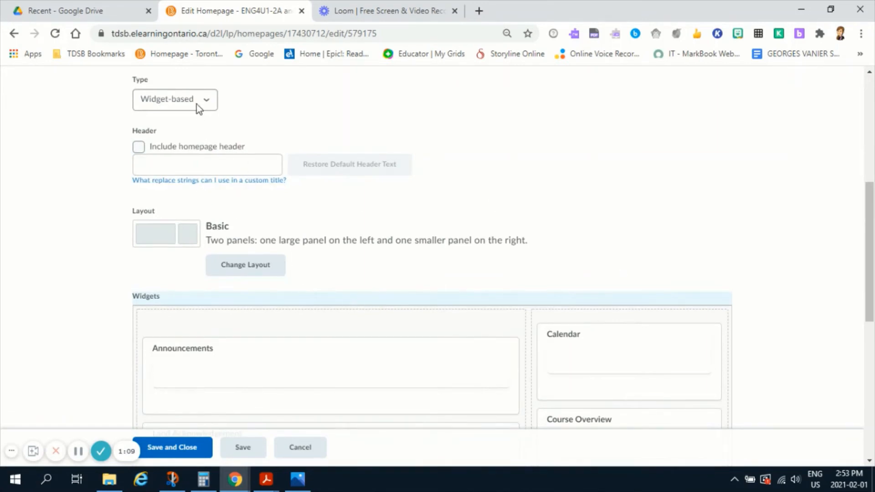
scroll(228, 136, down, 2)
scroll(253, 150, up, 9)
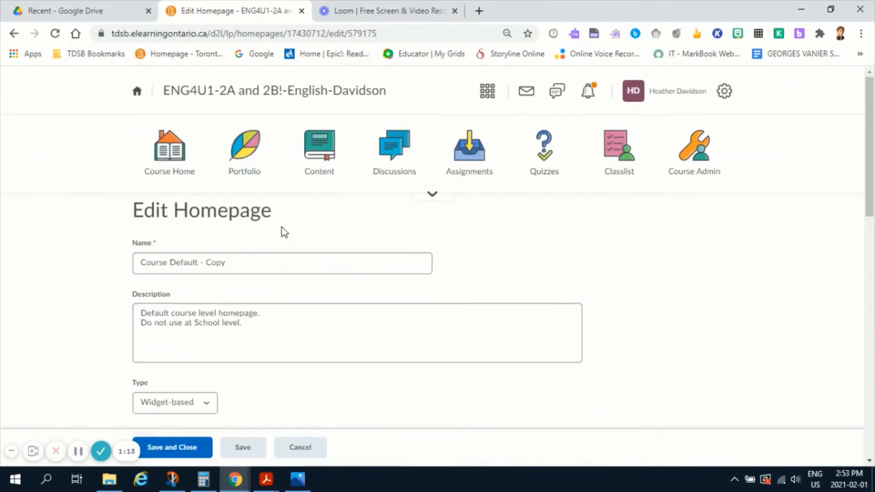
Leave the homepage editor without saving and switch to the ENG3C1-02 English course.
scroll(235, 204, down, 3)
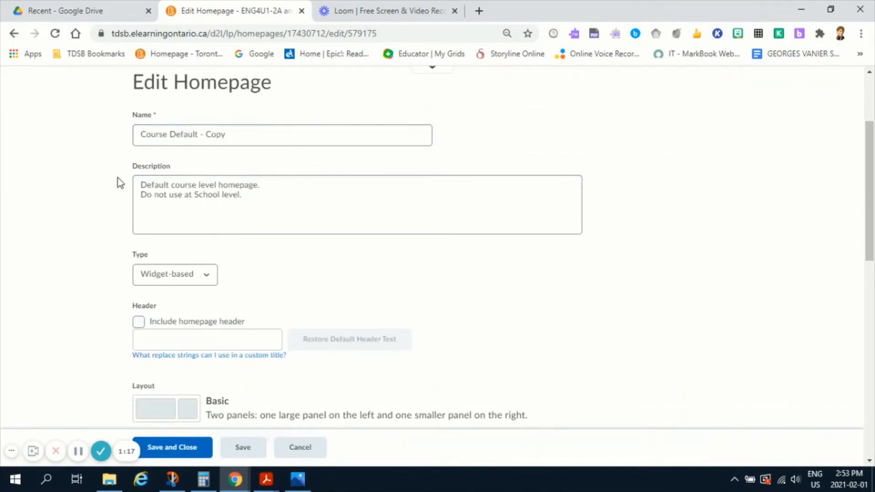
scroll(436, 215, up, 3)
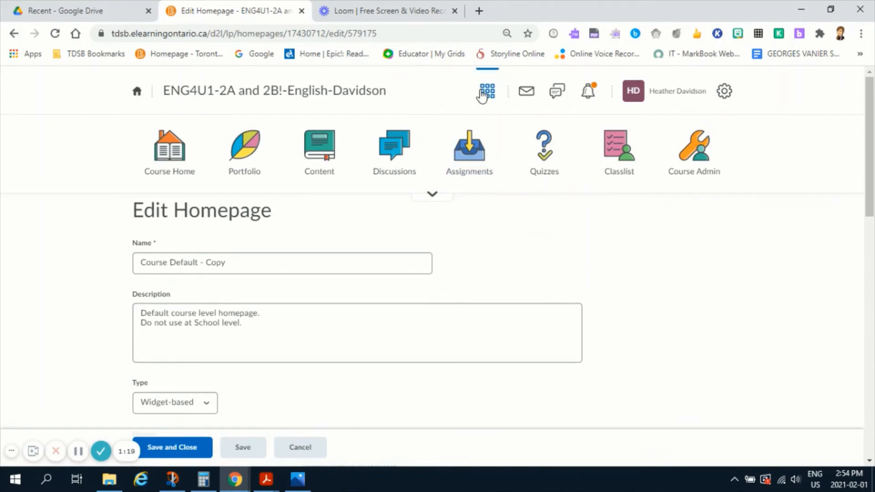
click(487, 91)
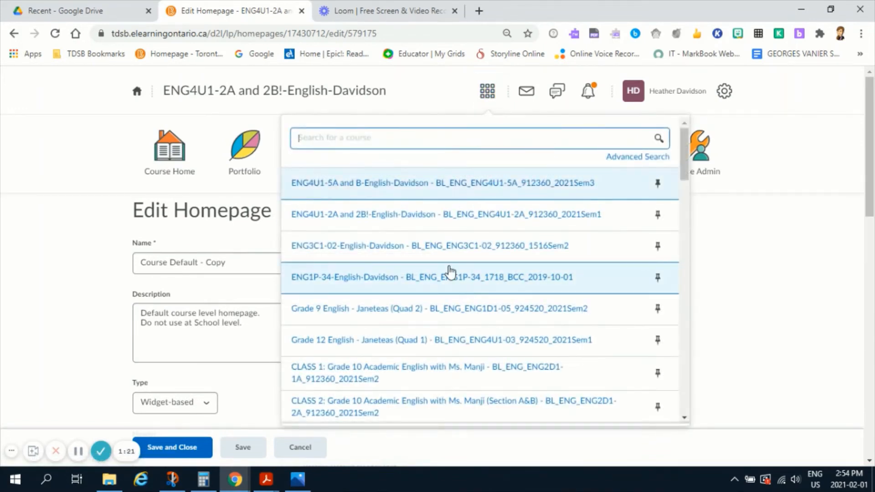
click(444, 257)
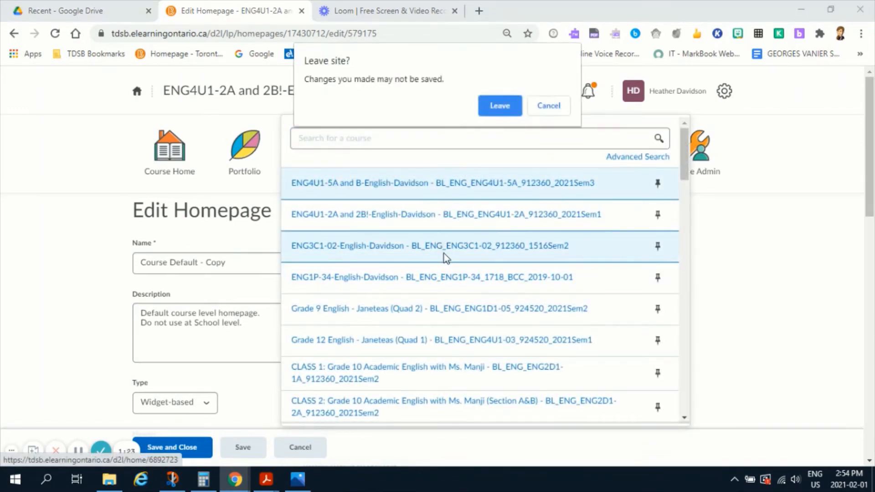
click(499, 106)
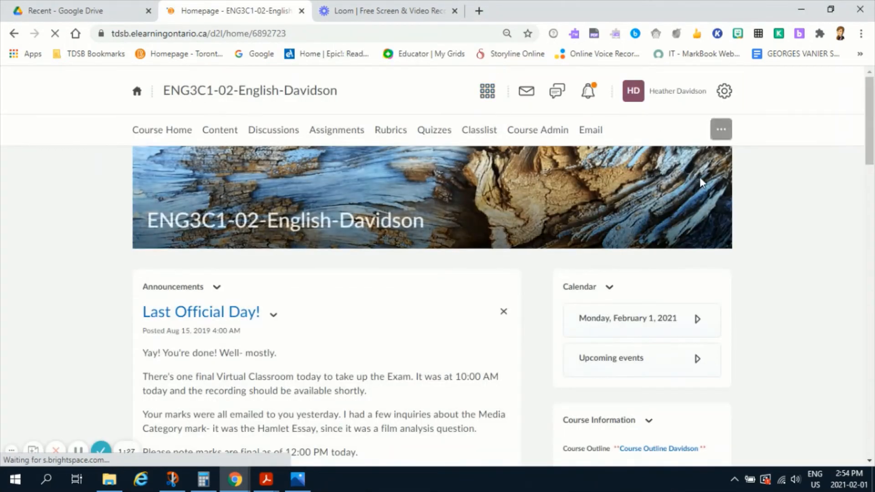
Open the ENG3C1-02 course homepage for editing.
drag(869, 119, 870, 410)
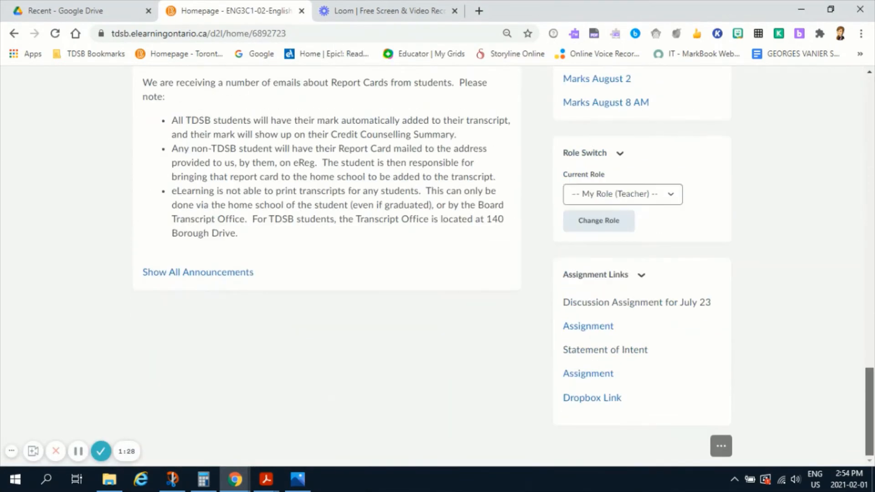
click(721, 447)
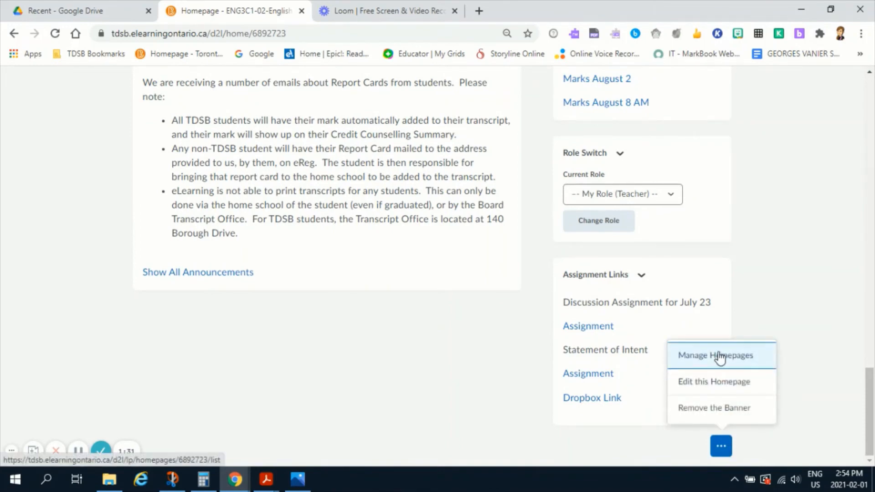
click(716, 381)
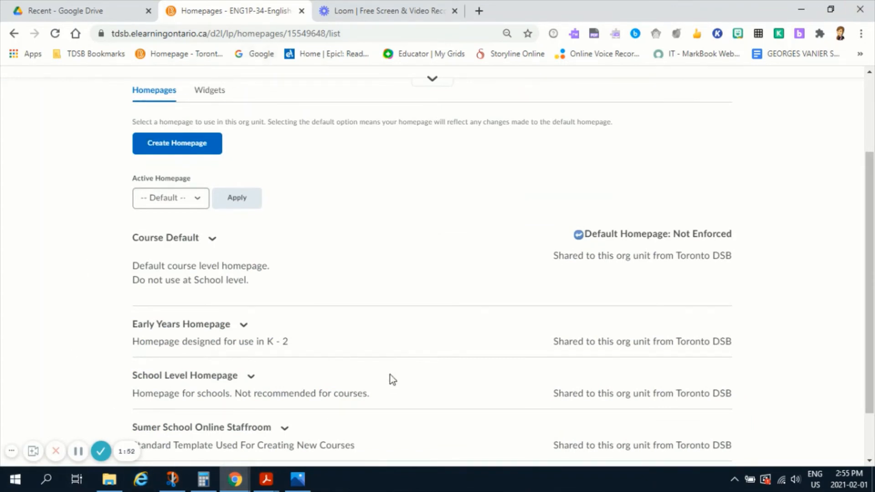
Select Course Default as the ENG1P-34 course's active homepage and check the other homepage choices.
click(176, 202)
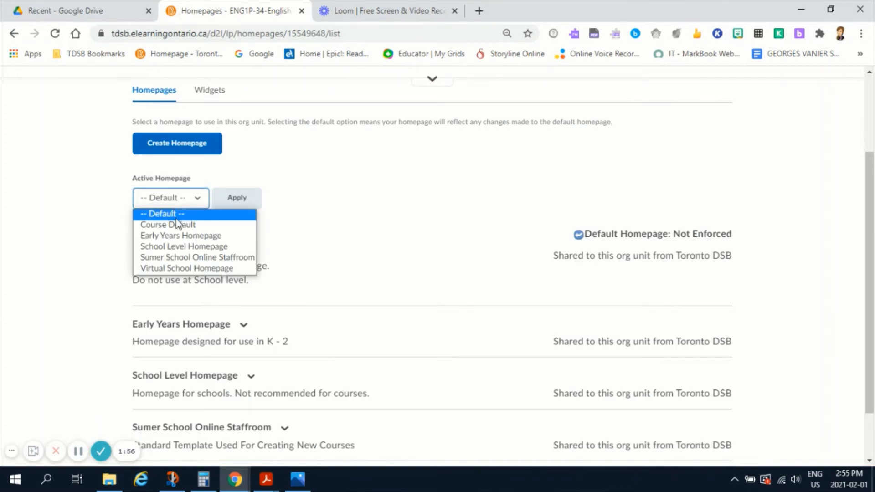
click(176, 224)
right_click(196, 197)
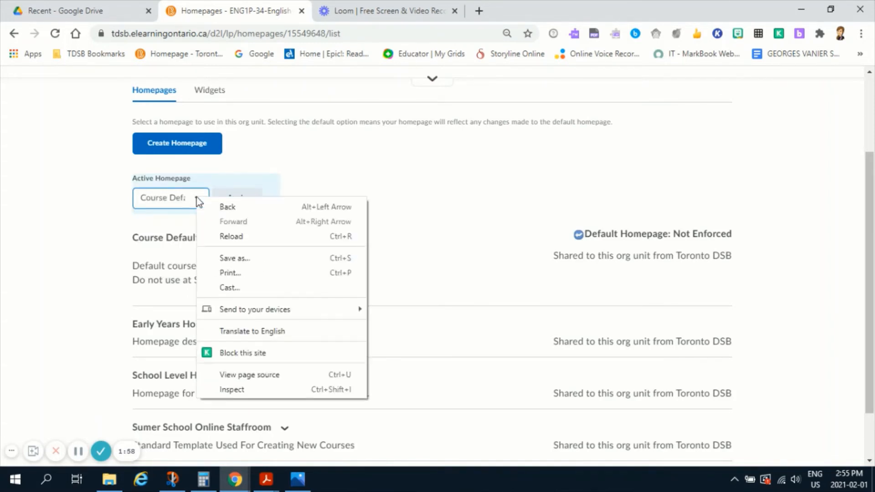
click(199, 199)
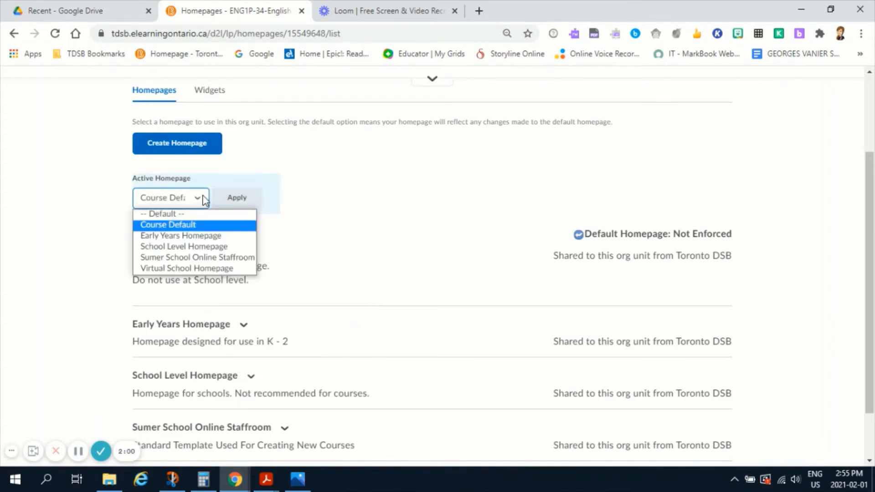
click(204, 200)
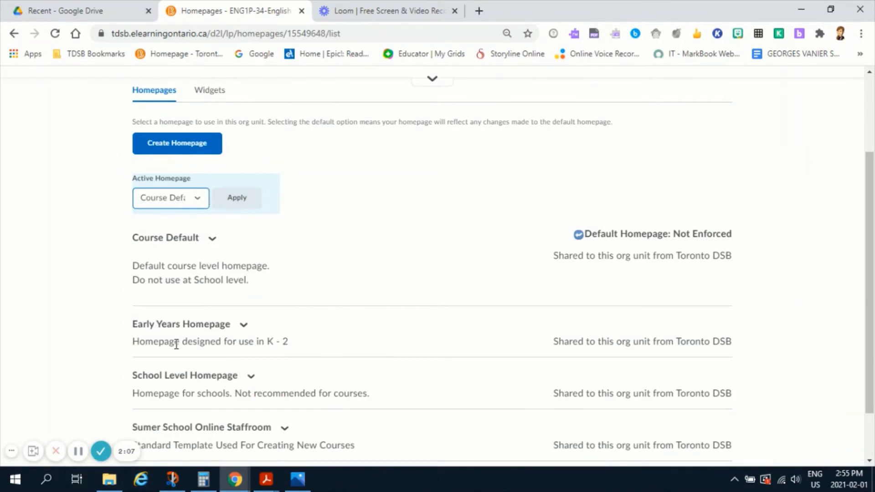
Make a copy of the Course Default homepage in the ENG1P-34 course.
click(212, 242)
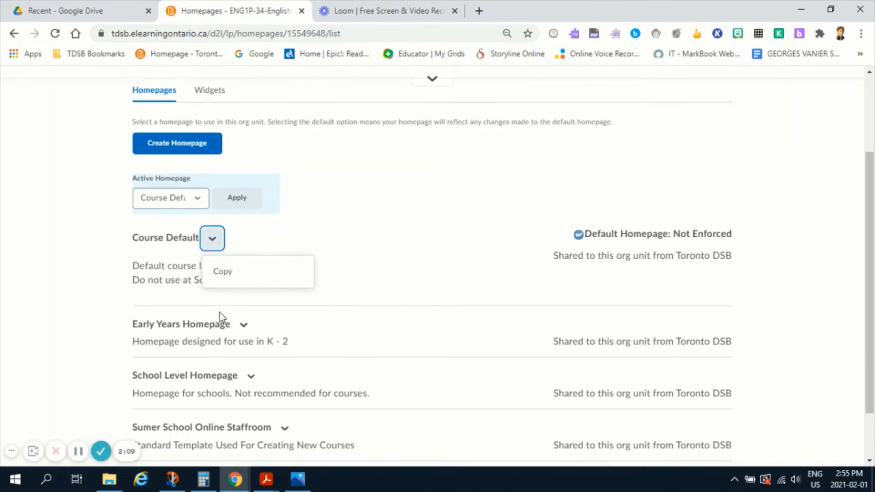
click(222, 272)
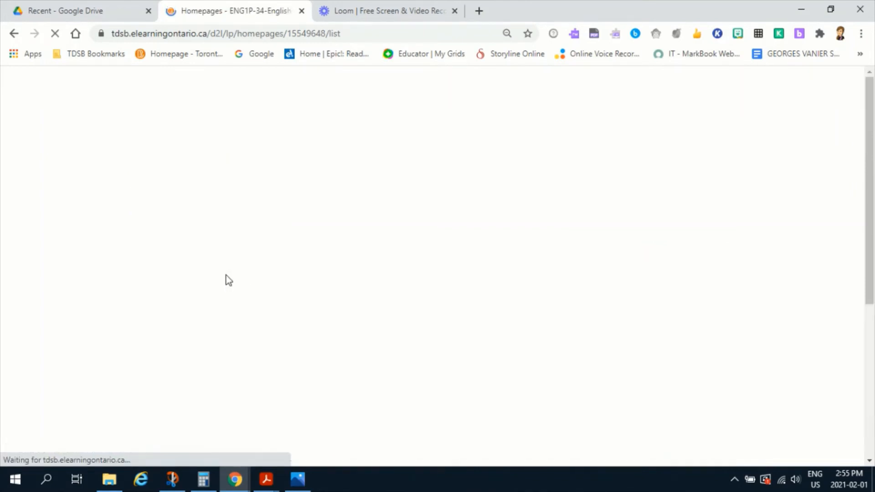
scroll(226, 275, down, 5)
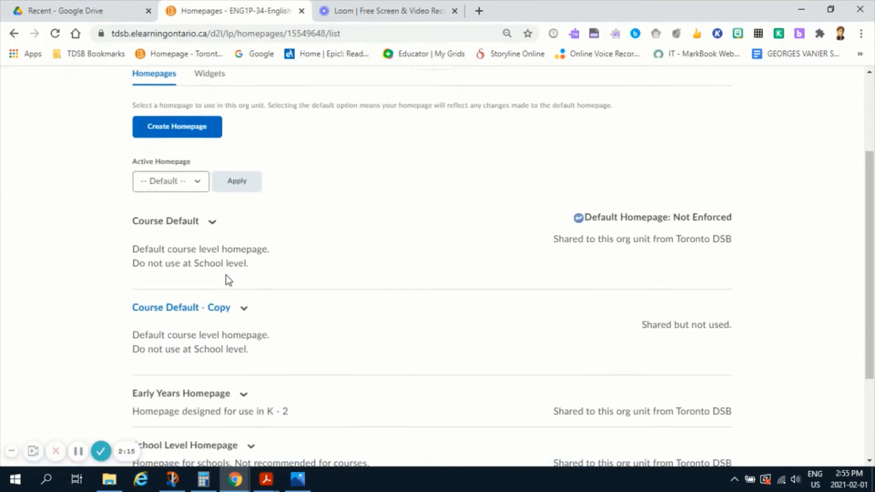
scroll(227, 279, down, 2)
scroll(227, 279, up, 2)
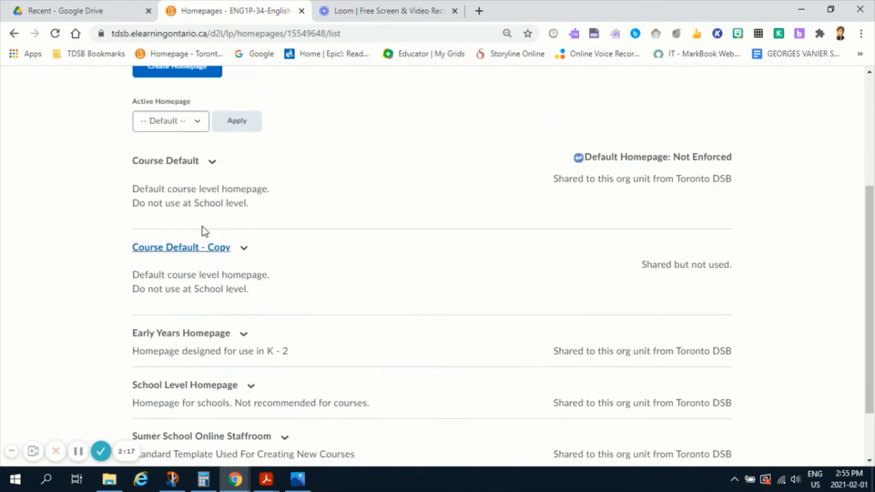
Set Course Default - Copy as the active homepage and apply the choice.
click(196, 132)
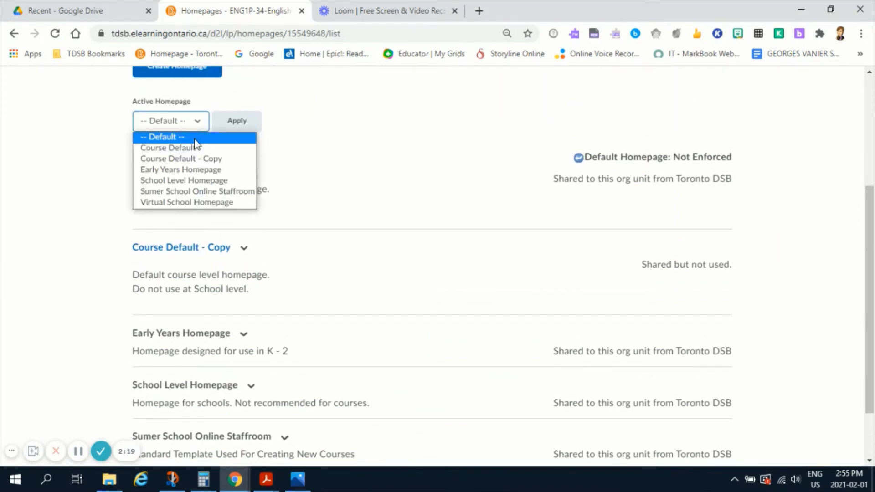
click(197, 159)
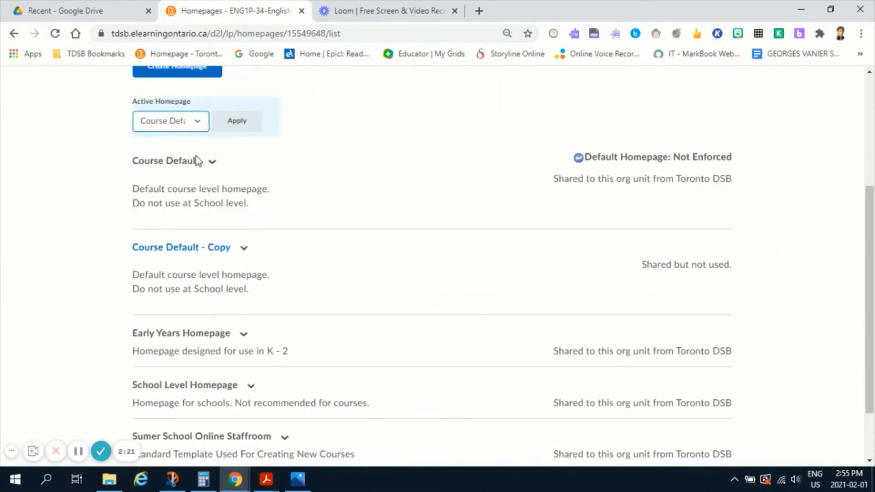
click(224, 128)
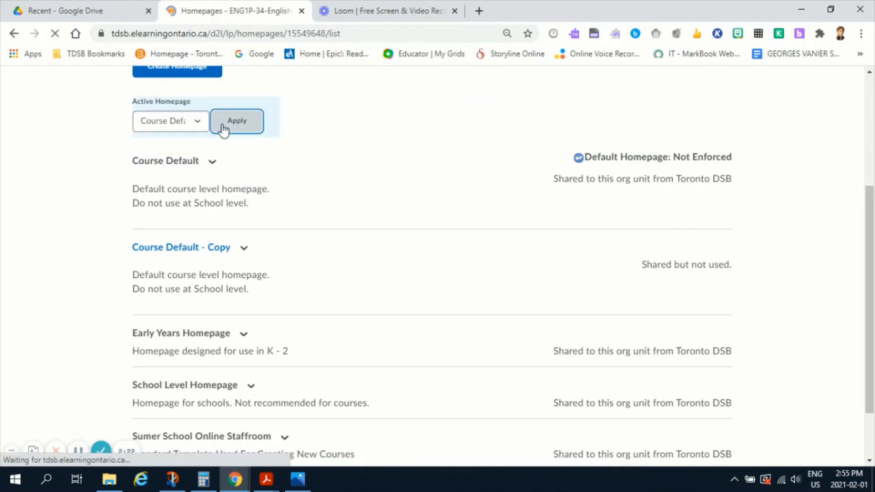
Open the Course Default - Copy homepage for editing.
scroll(338, 286, down, 1)
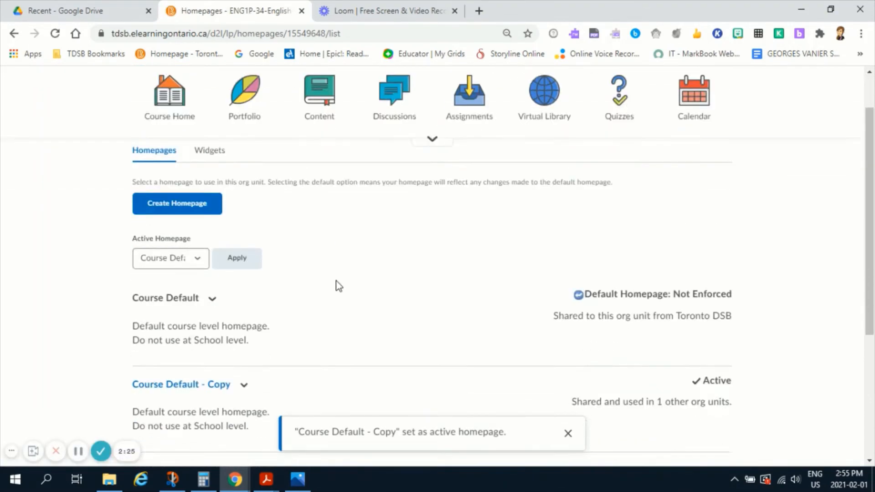
scroll(337, 286, down, 4)
click(213, 189)
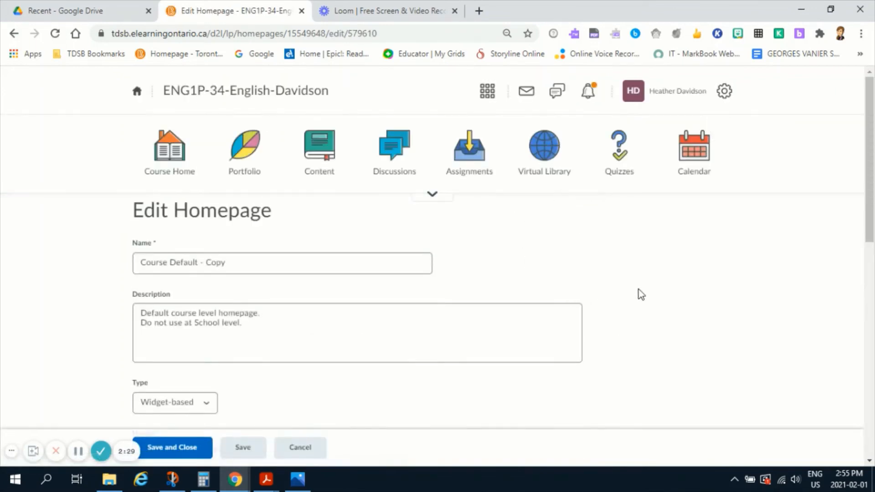
Add the Activity Feed and Land Acknowledgement system widgets below Calendar in the homepage's smaller panel.
scroll(642, 295, down, 10)
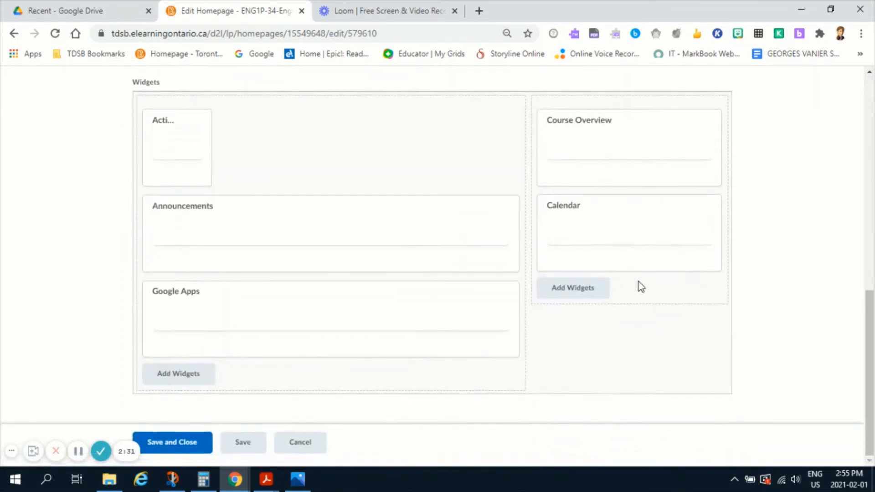
click(573, 302)
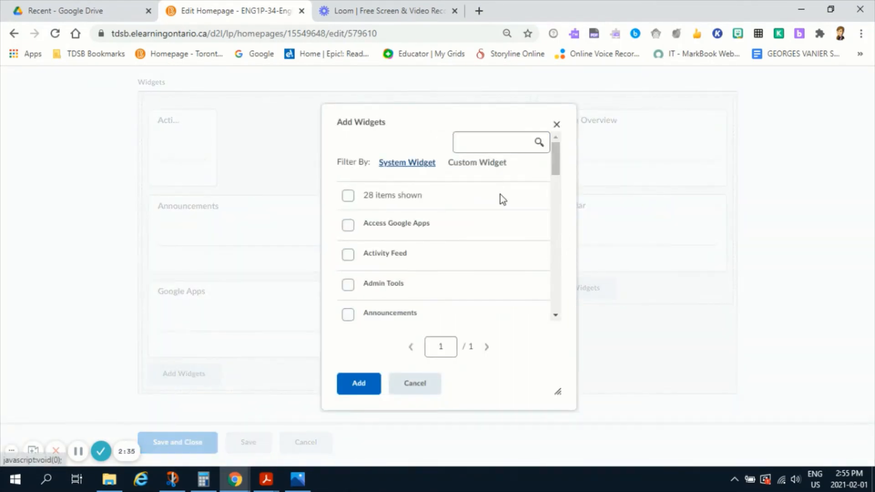
scroll(522, 235, down, 4)
scroll(521, 235, down, 1)
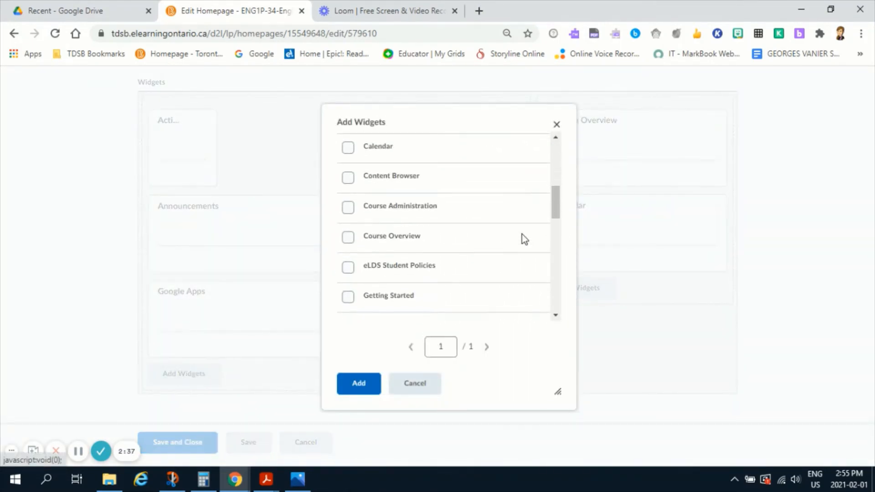
scroll(522, 234, up, 1)
scroll(520, 236, down, 4)
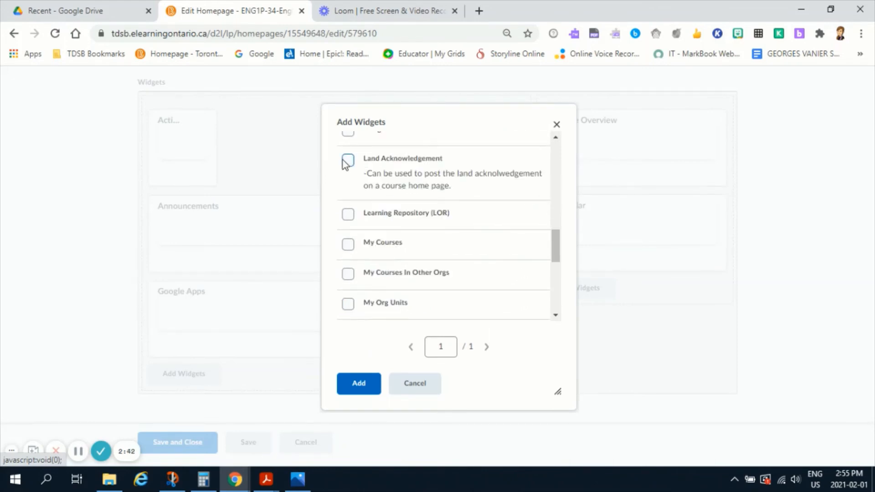
click(347, 160)
scroll(420, 205, down, 6)
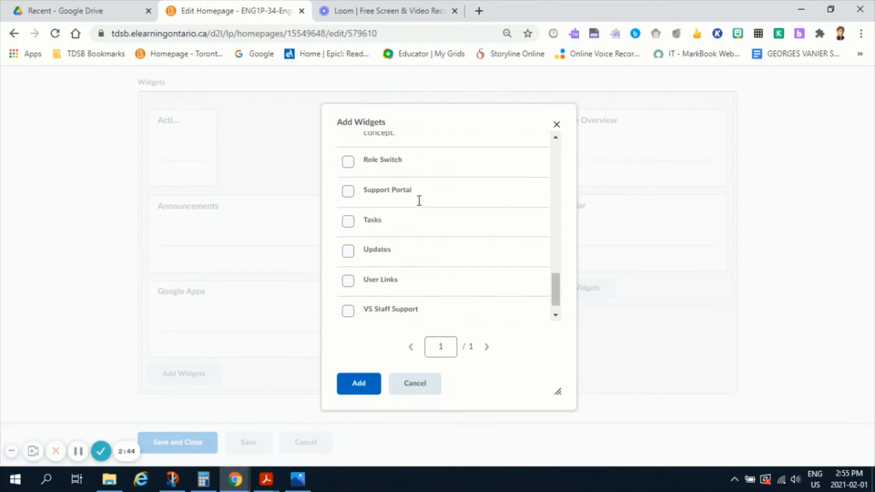
scroll(417, 201, up, 4)
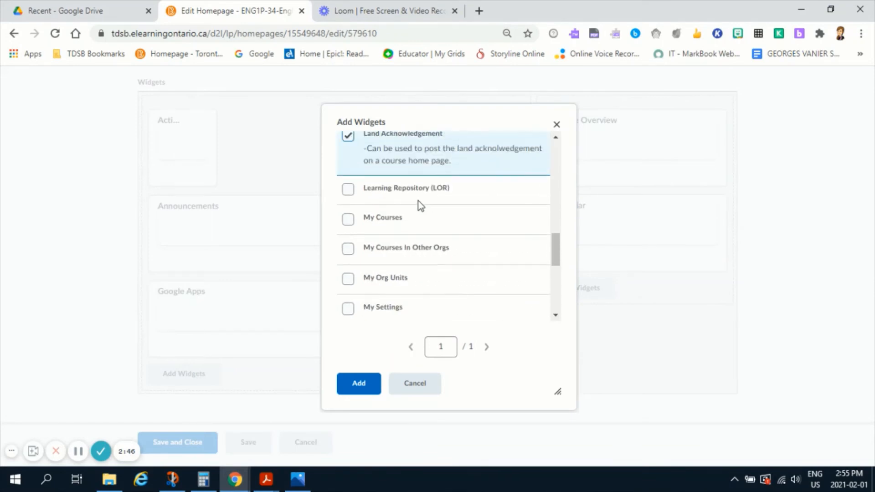
scroll(419, 202, up, 3)
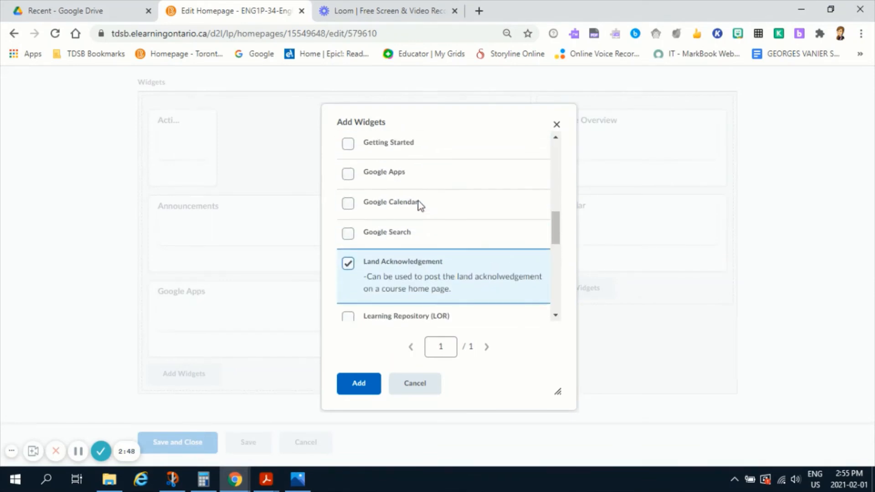
scroll(418, 200, up, 2)
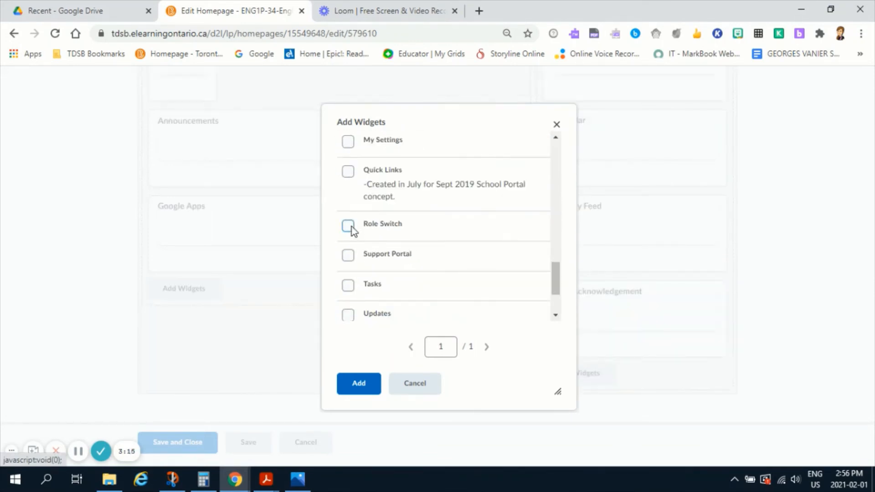
Add the Role Switch widget below Land Acknowledgement in the smaller panel.
click(351, 228)
click(358, 384)
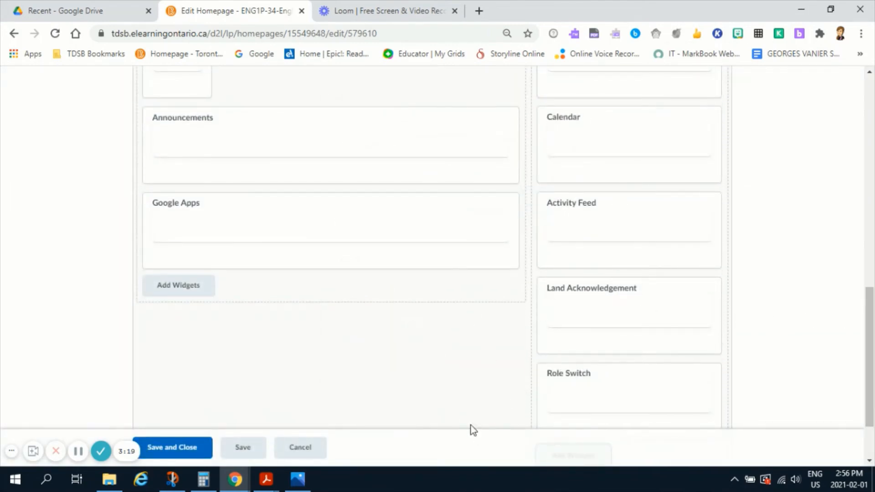
scroll(629, 379, down, 2)
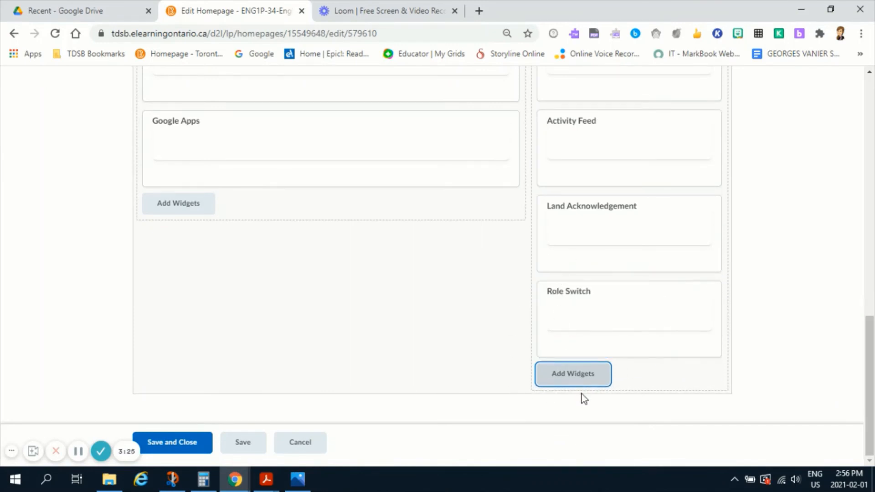
Check the homepage's settings and widget layout, then save and close the Course Default - Copy homepage.
scroll(476, 364, up, 10)
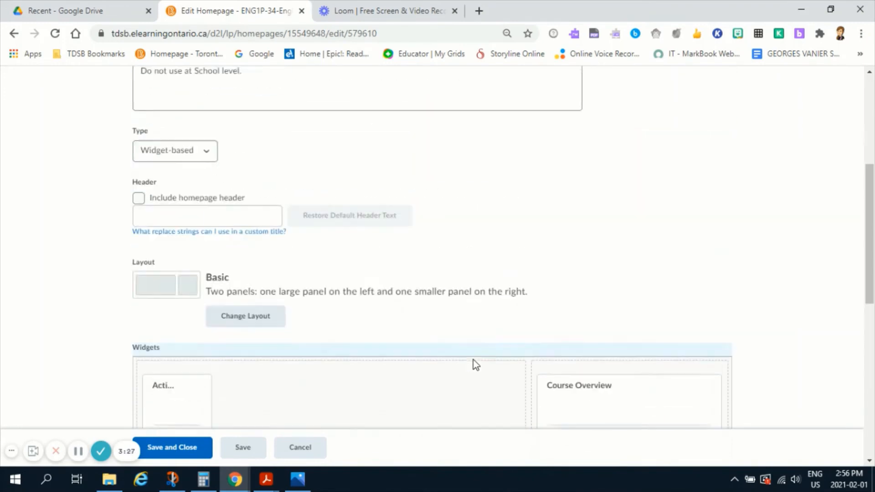
scroll(476, 365, down, 8)
scroll(474, 360, up, 12)
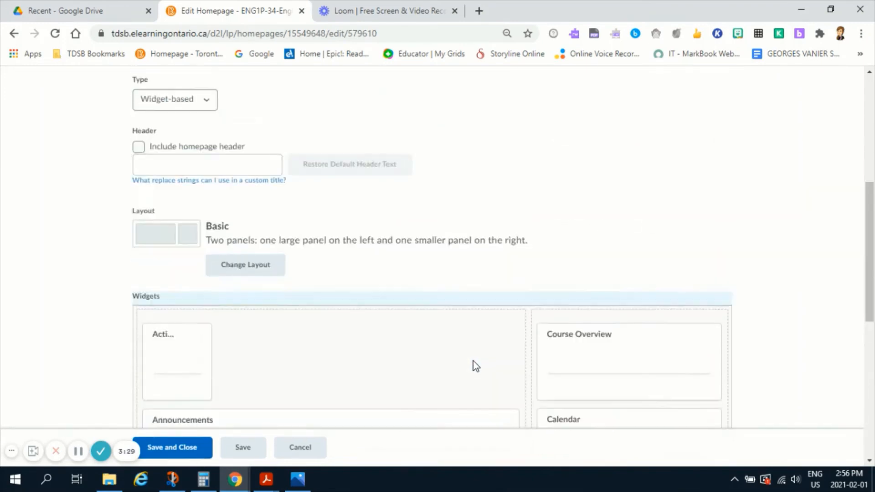
scroll(470, 378, down, 4)
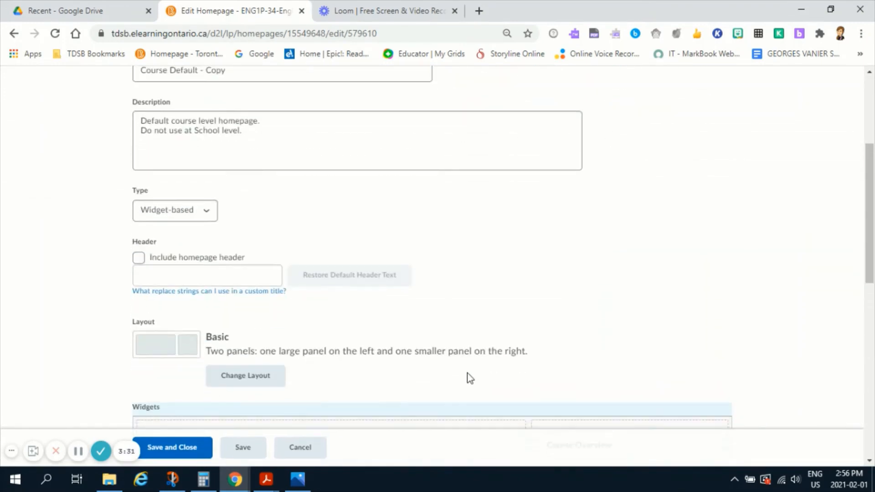
click(169, 449)
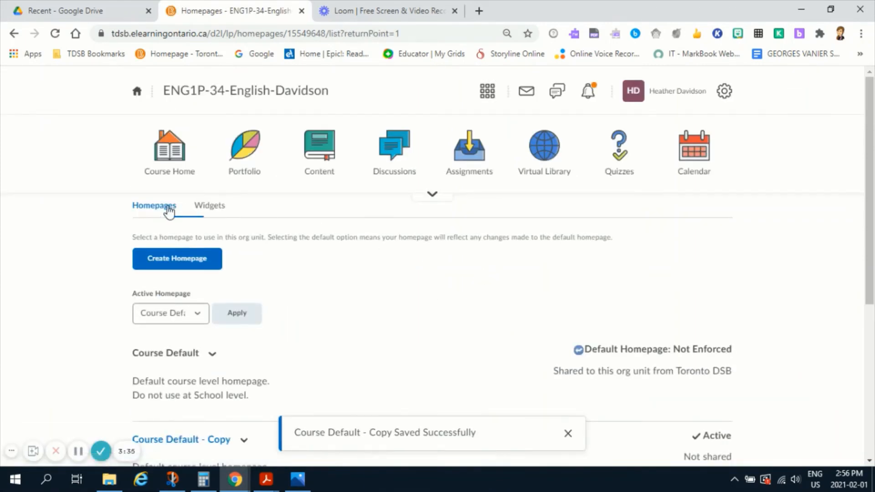
Create a custom widget named Epic Books with the description "Click here to visit our Epic Book Lists".
click(211, 209)
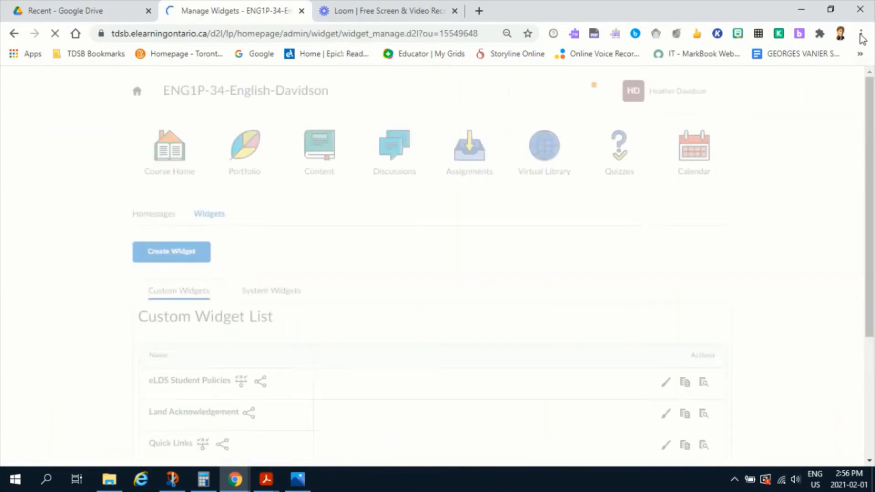
scroll(473, 273, down, 2)
scroll(472, 272, up, 2)
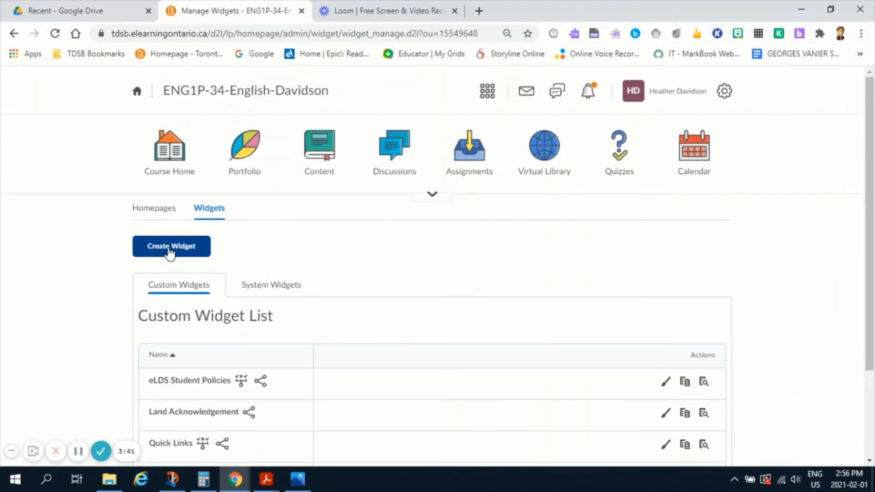
click(170, 248)
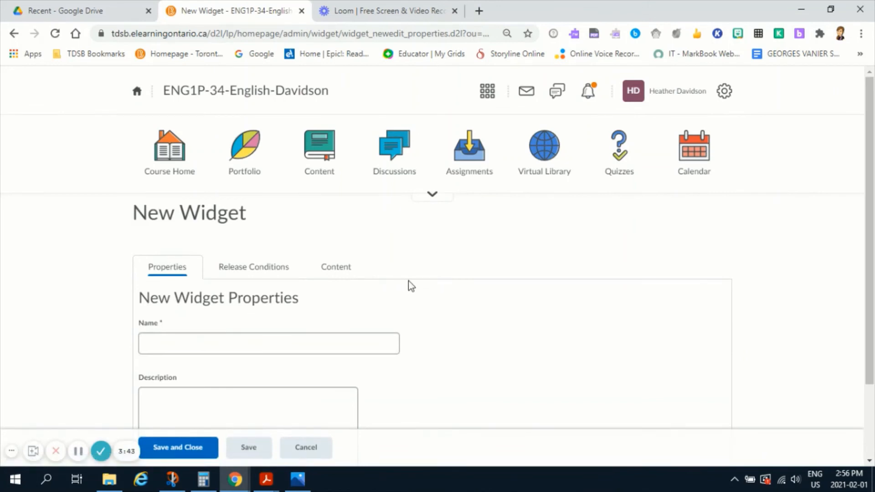
scroll(408, 281, down, 2)
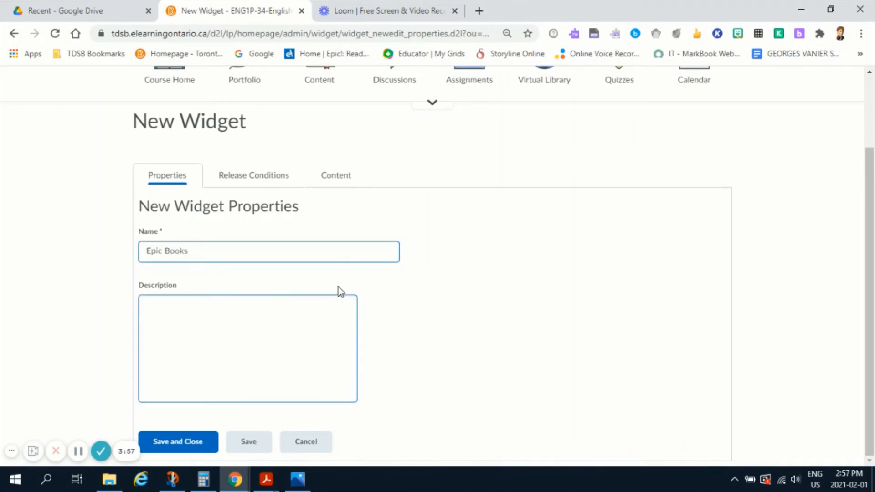
click(277, 342)
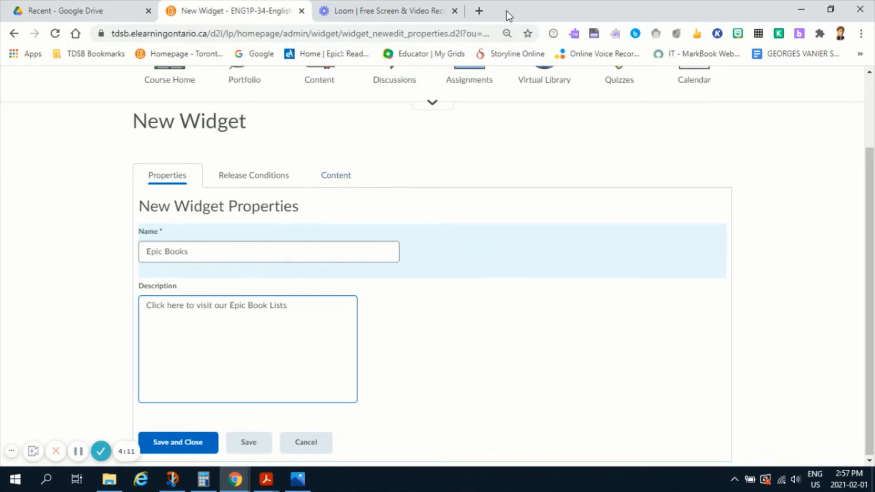
Open the bookmarked Epic website in a new browser tab, copy its address, and return to the new widget.
click(480, 11)
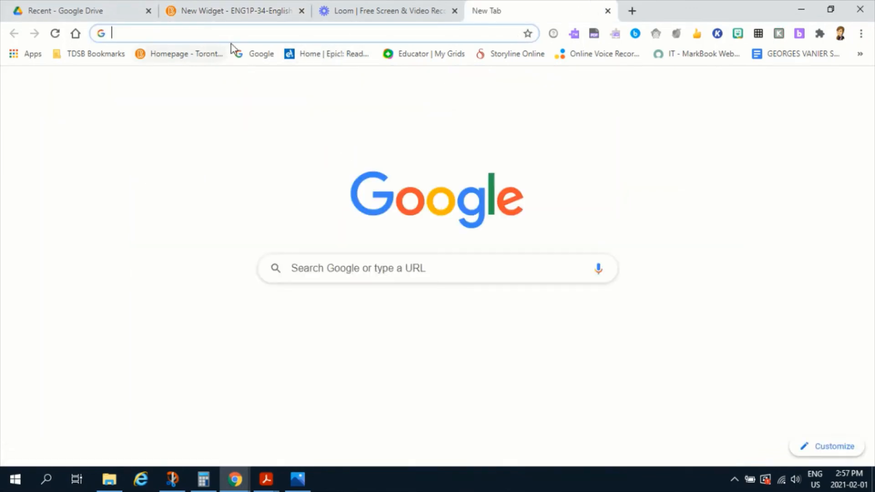
click(298, 55)
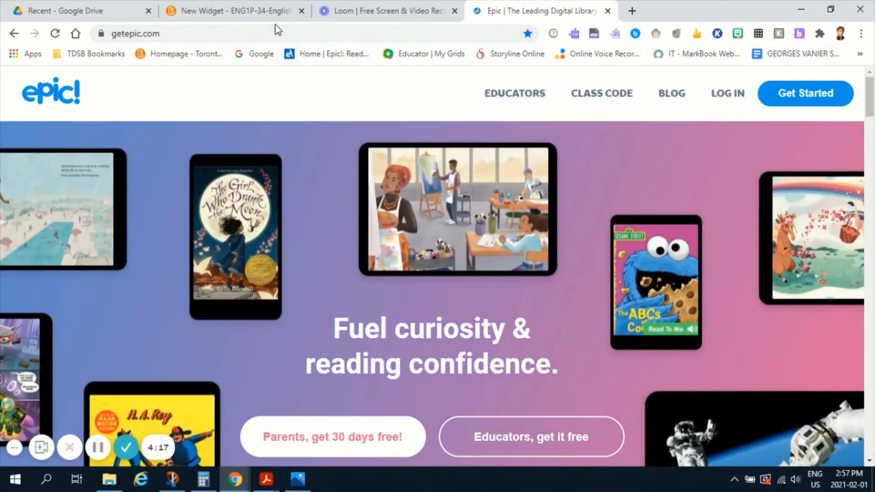
click(238, 34)
key(ctrl+c)
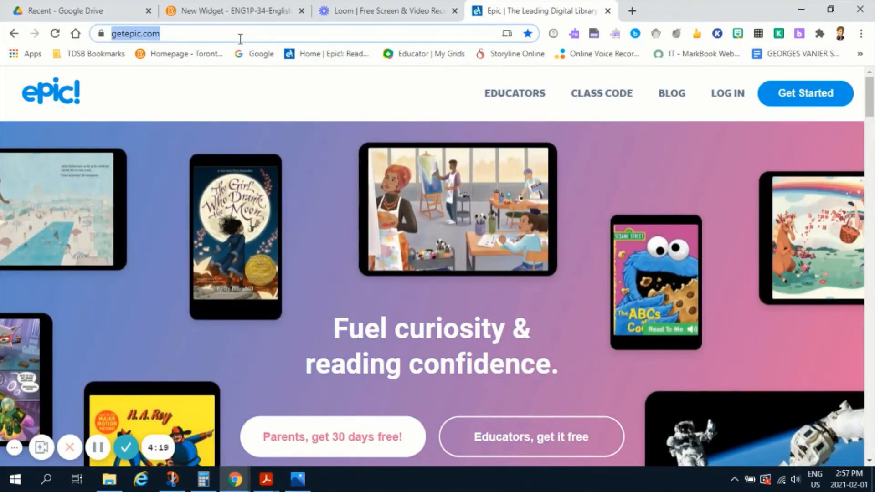
click(241, 13)
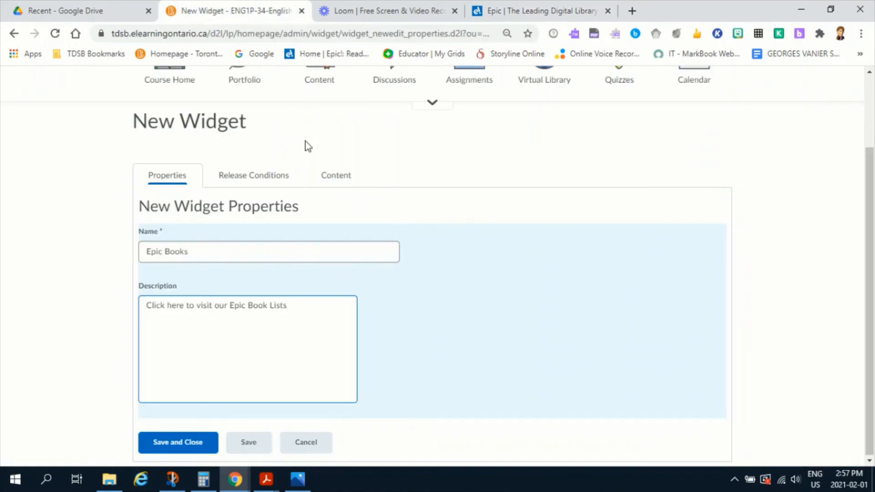
click(330, 178)
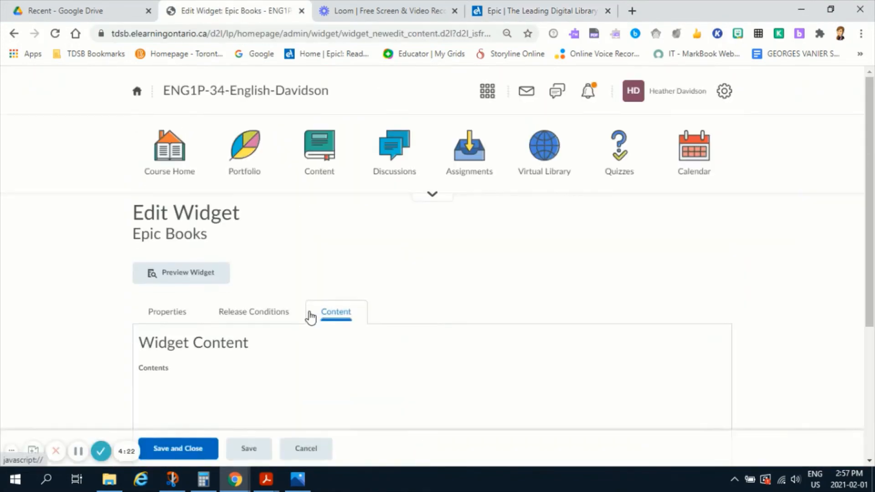
scroll(303, 313, down, 4)
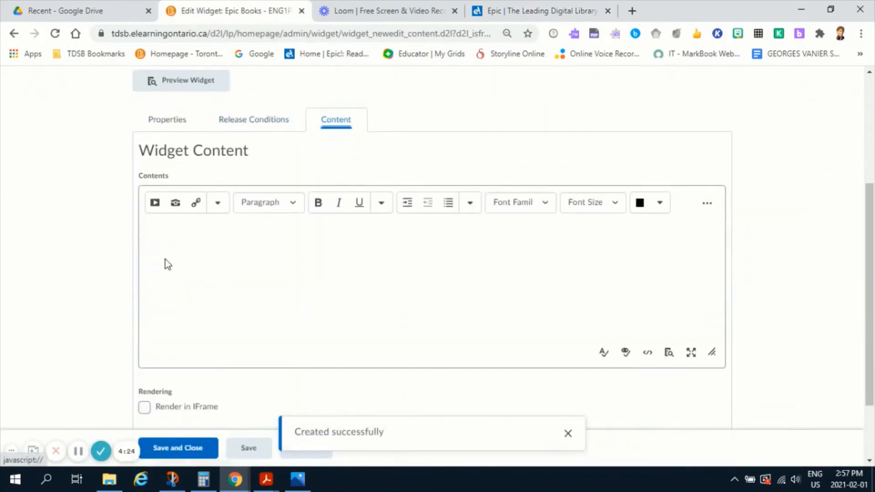
click(196, 203)
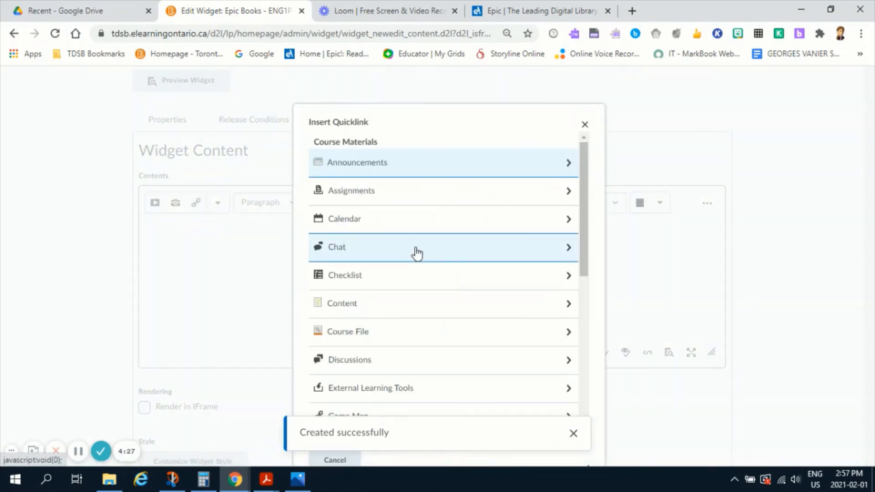
scroll(414, 250, down, 7)
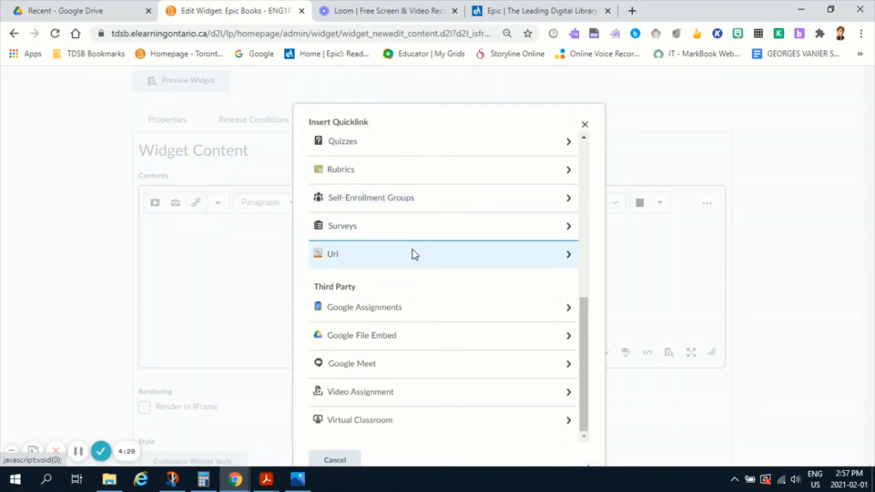
click(412, 250)
click(418, 240)
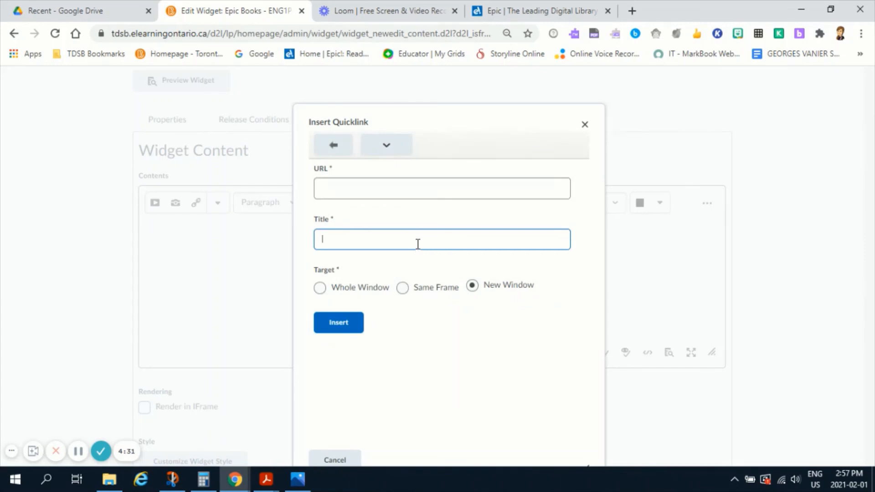
click(402, 194)
key(ctrl+v)
click(397, 239)
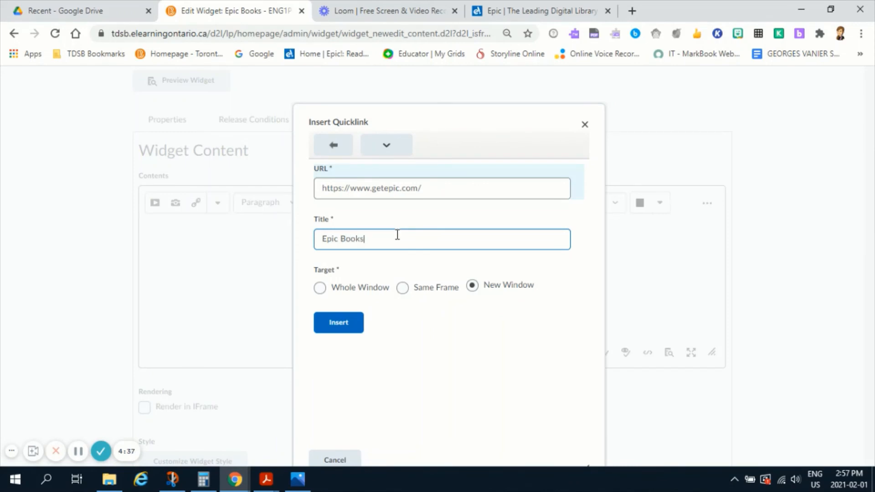
click(319, 329)
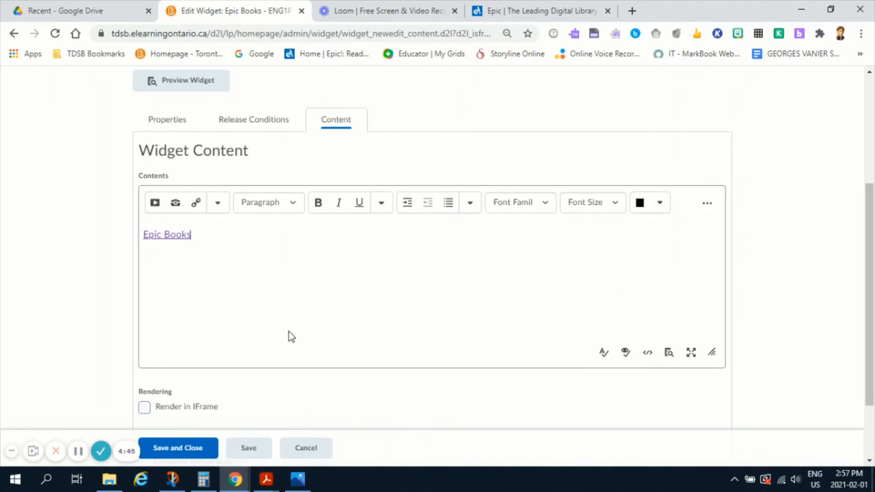
click(155, 203)
scroll(312, 215, down, 3)
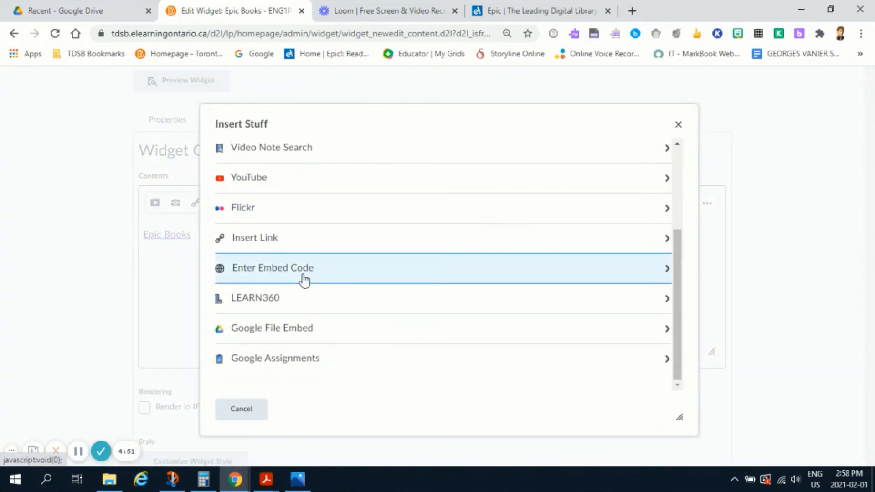
click(679, 126)
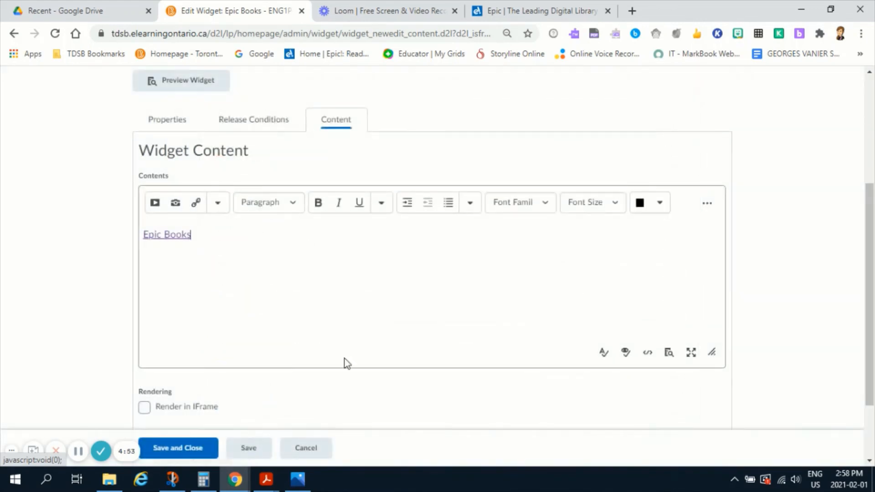
Save and close the Epic Books widget, and open the Course Default - Copy homepage for editing.
click(173, 453)
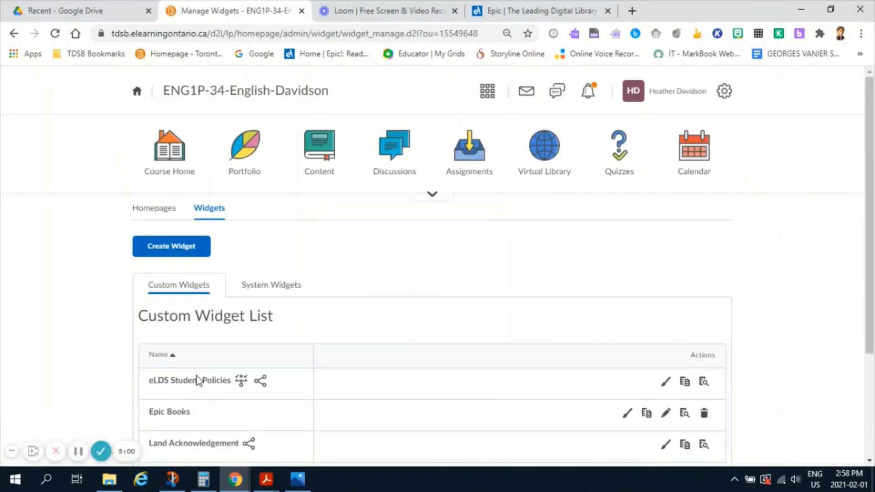
click(155, 209)
scroll(456, 244, down, 5)
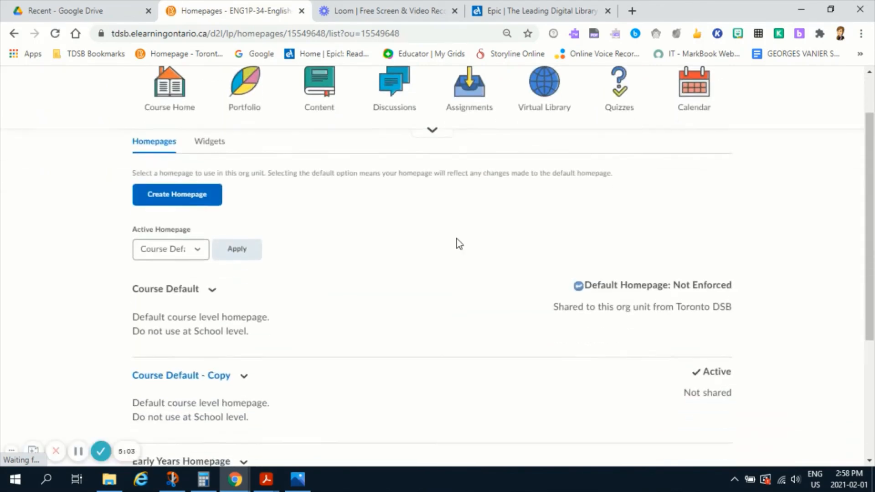
scroll(460, 244, up, 3)
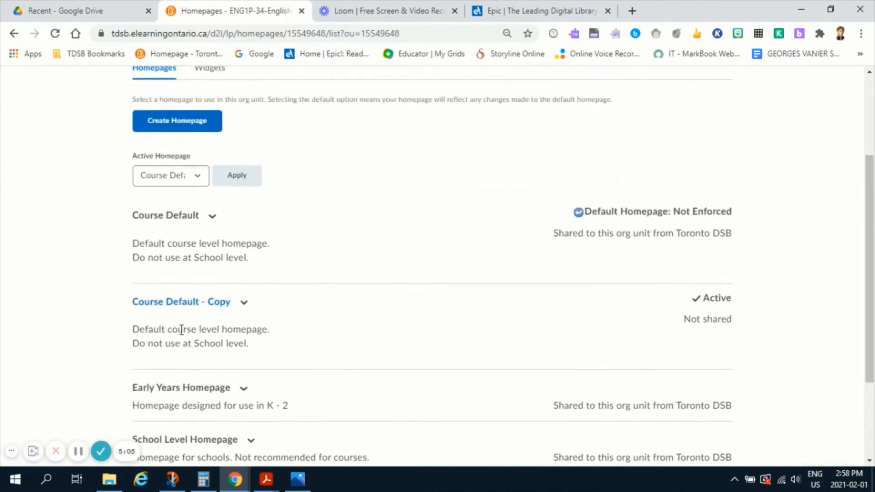
click(196, 303)
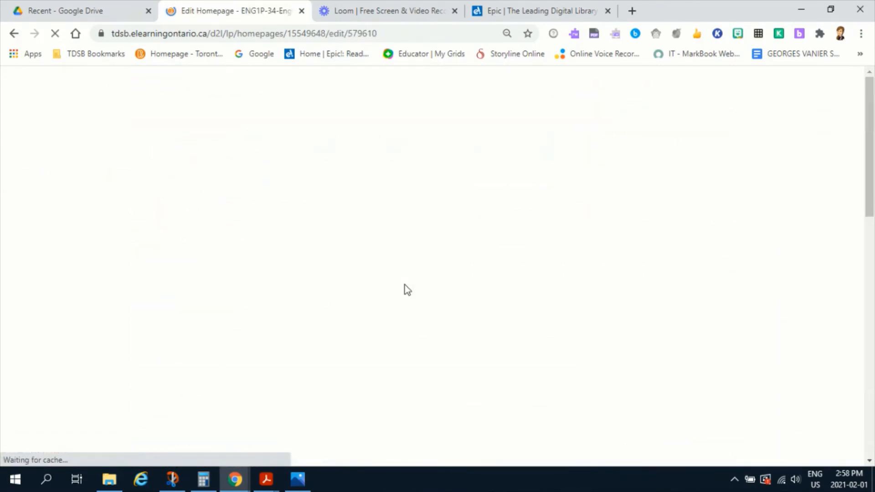
Add the Epic Books widget below Role Switch in the homepage's smaller panel, then save and close the homepage.
scroll(408, 290, down, 10)
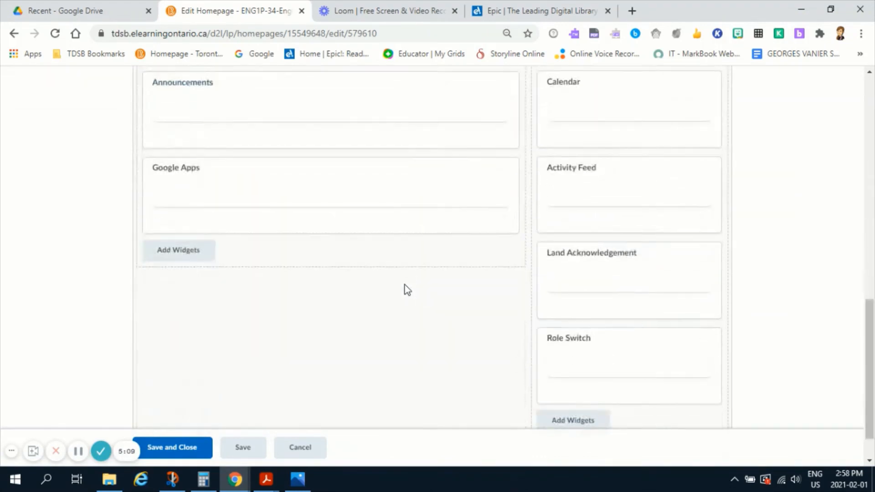
click(573, 376)
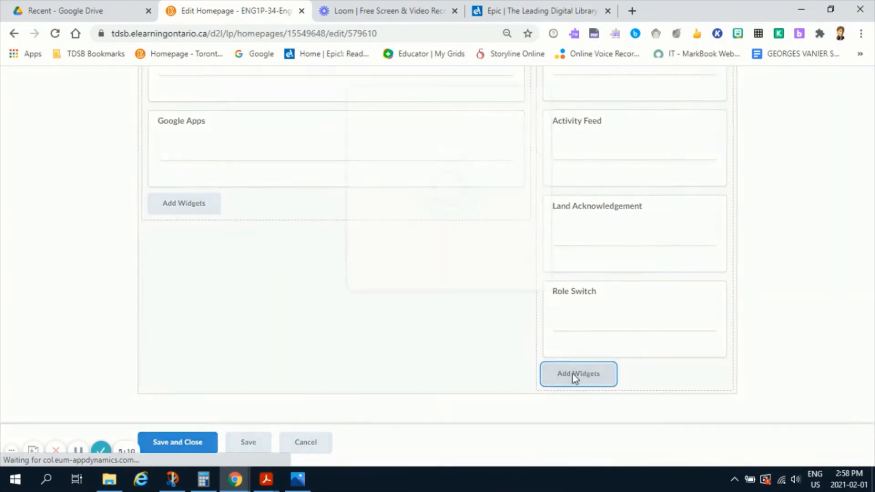
scroll(363, 219, down, 5)
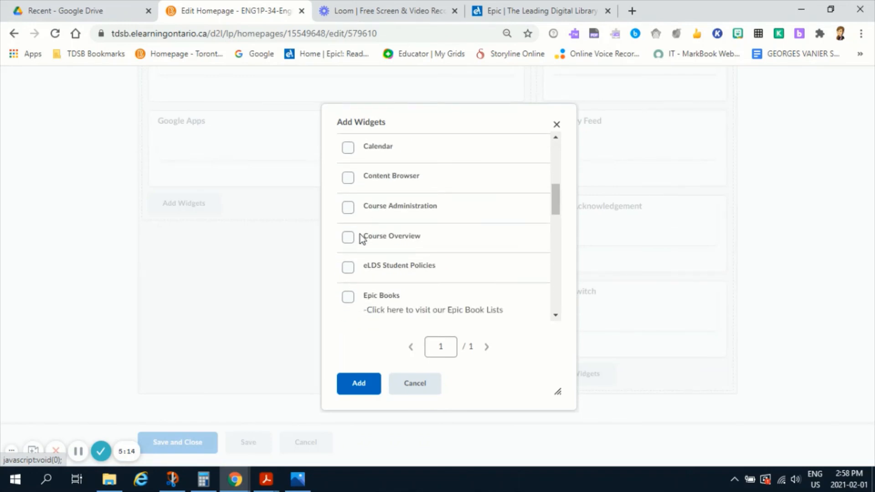
click(347, 297)
click(359, 385)
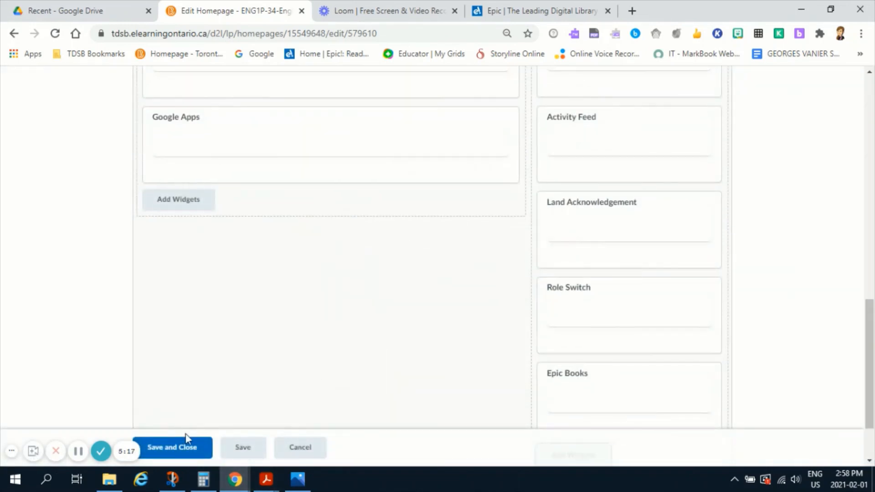
click(186, 451)
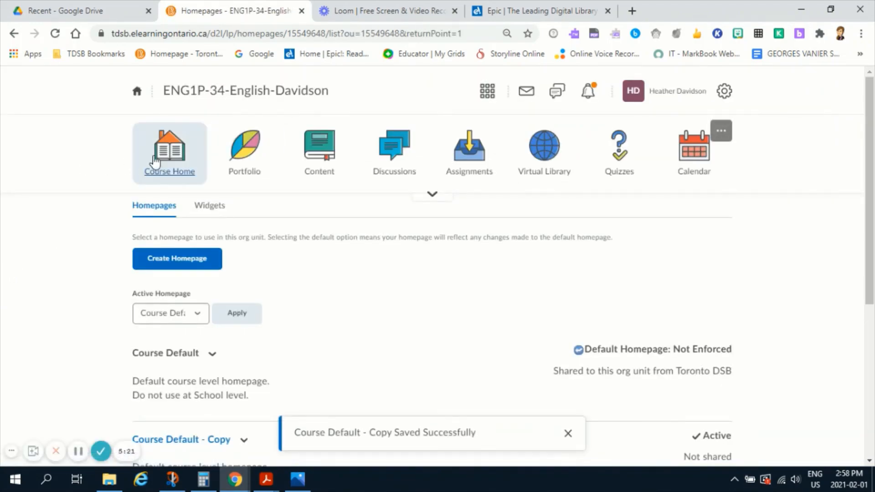
Check the widgets on the live course homepage, including the role choices in Role Switch and the Epic Books link.
click(170, 149)
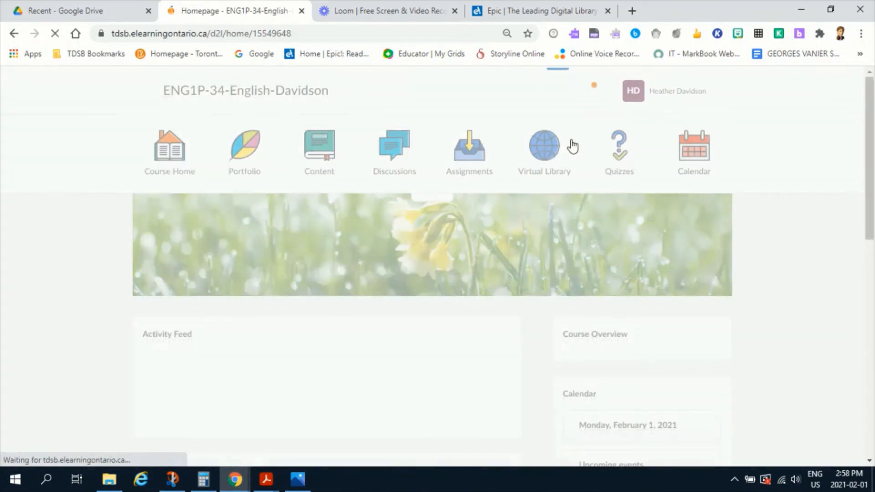
scroll(677, 278, down, 10)
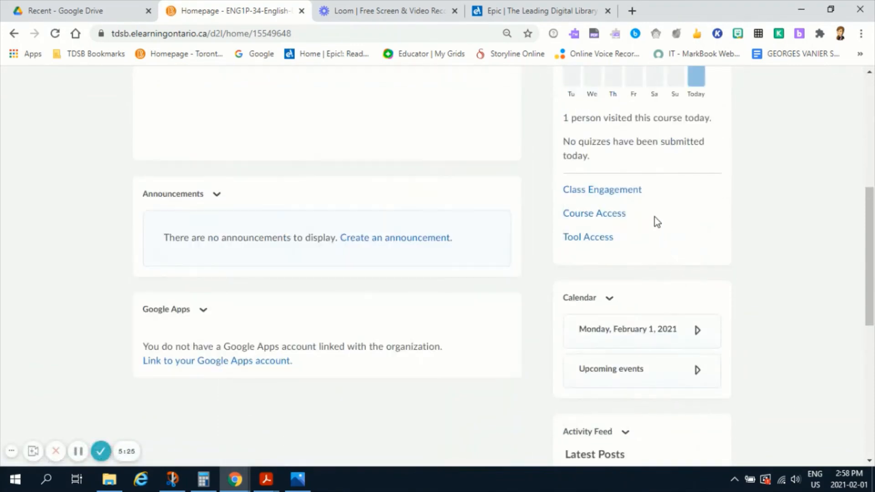
scroll(656, 219, down, 6)
scroll(668, 232, down, 5)
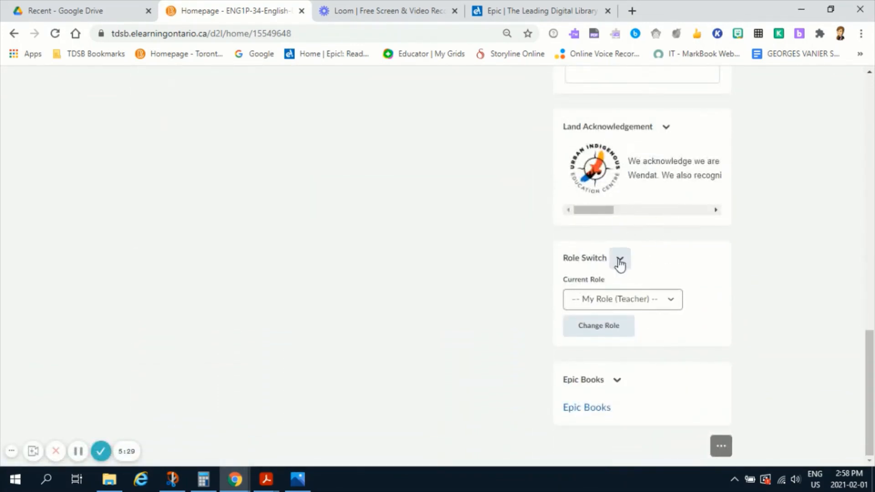
click(623, 302)
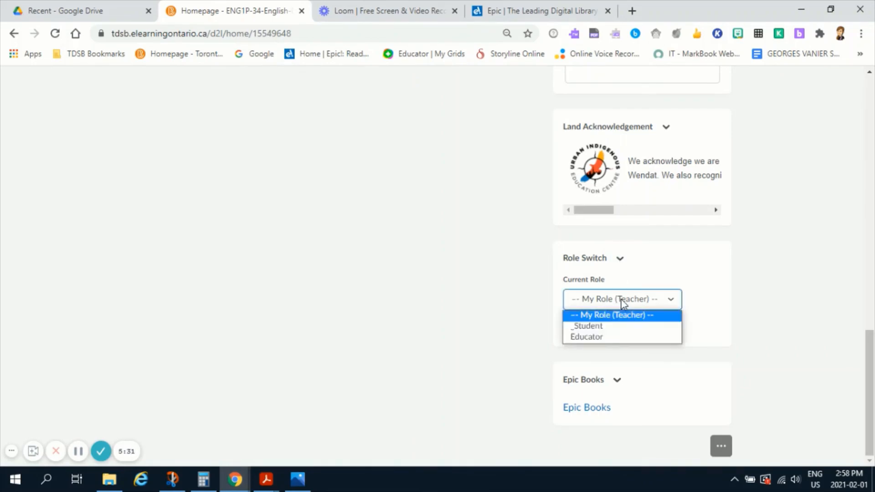
click(624, 303)
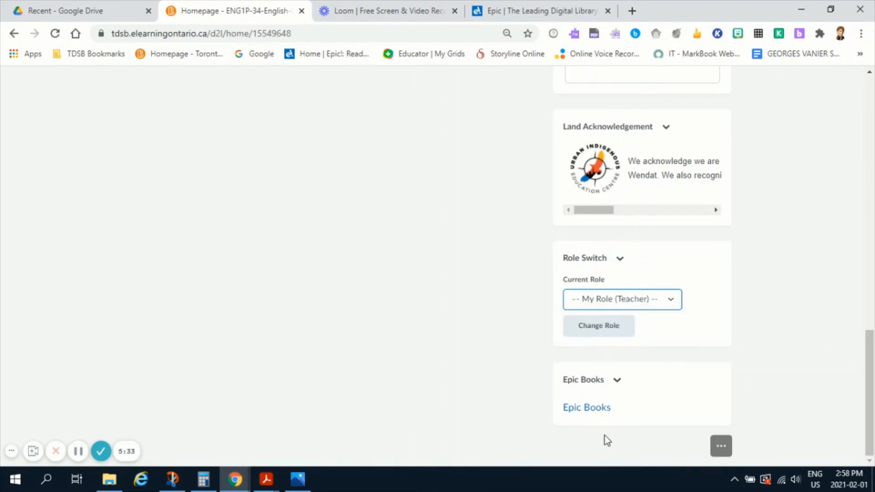
scroll(655, 302, up, 15)
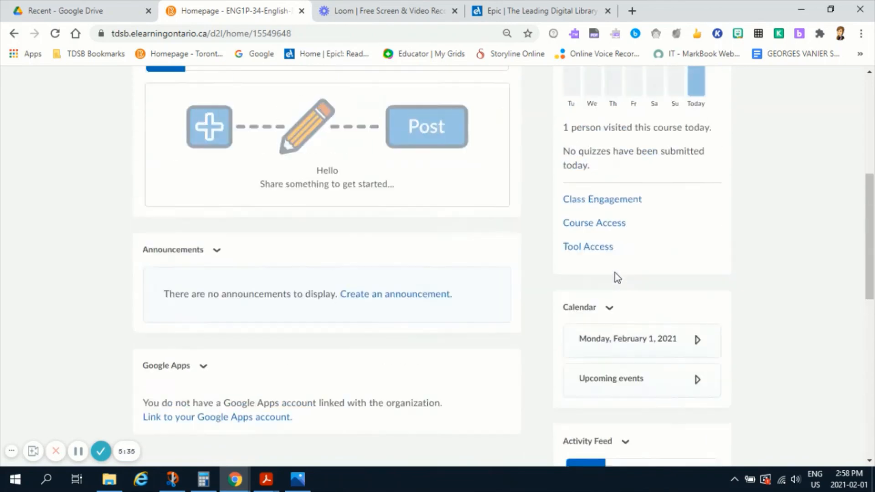
scroll(611, 257, down, 15)
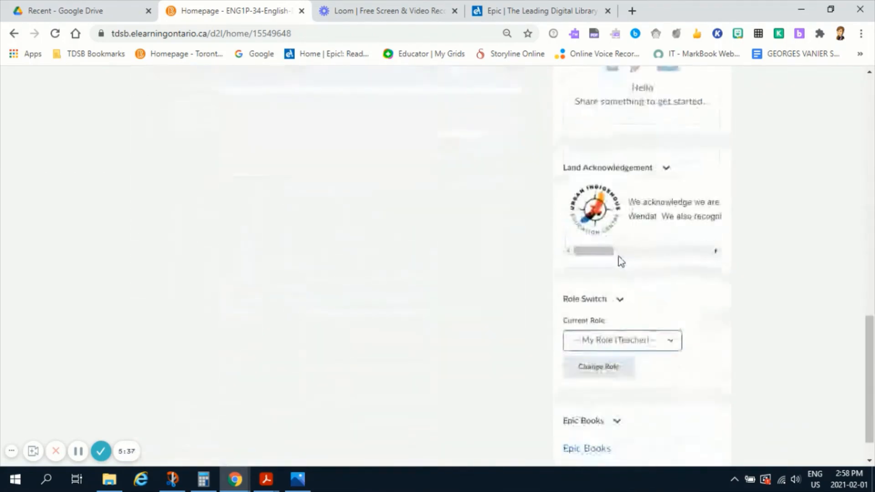
scroll(714, 201, up, 12)
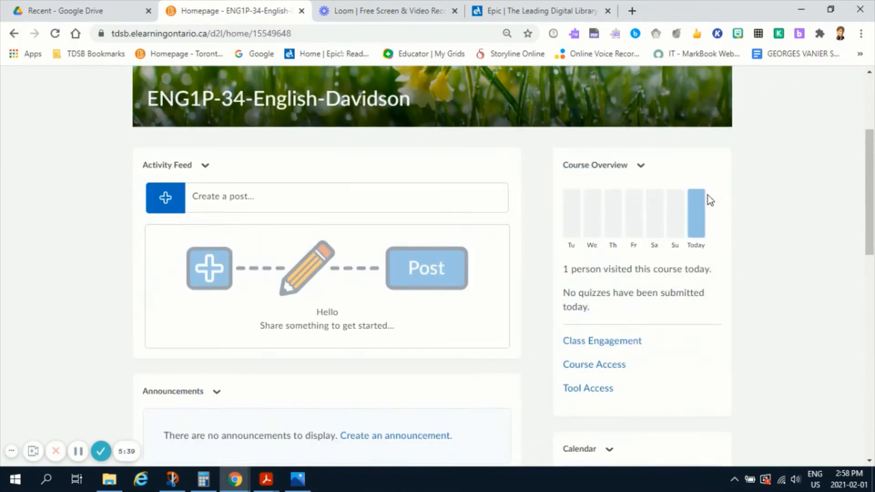
Review the full course homepage layout, from the banner and Activity Feed down to the Land Acknowledgement, Role Switch and Epic Books widgets.
scroll(708, 195, down, 8)
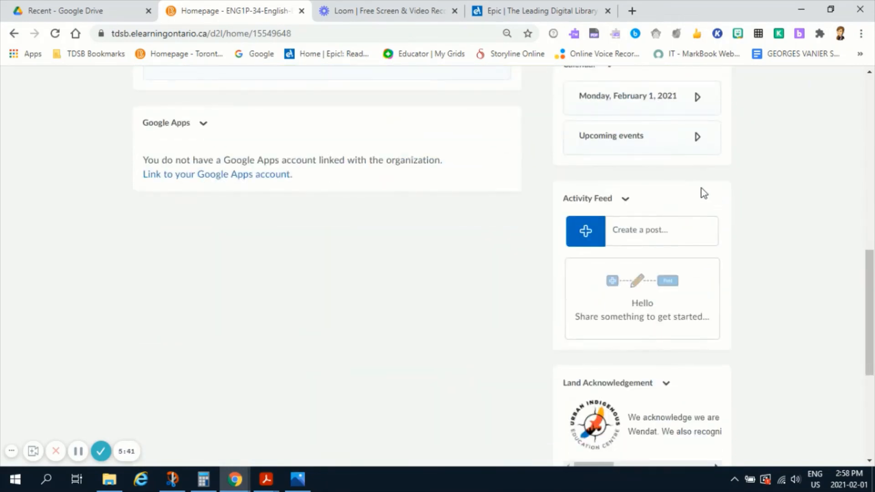
scroll(702, 191, up, 2)
scroll(701, 200, down, 7)
scroll(699, 256, up, 10)
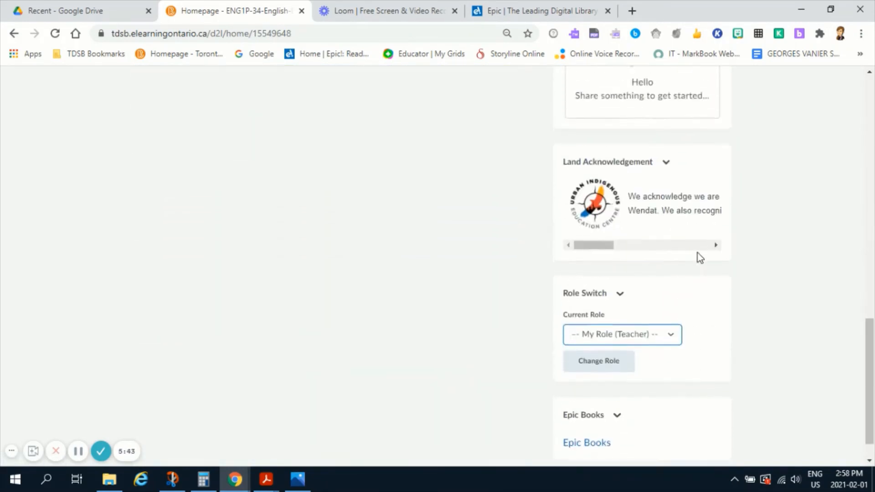
scroll(691, 226, up, 8)
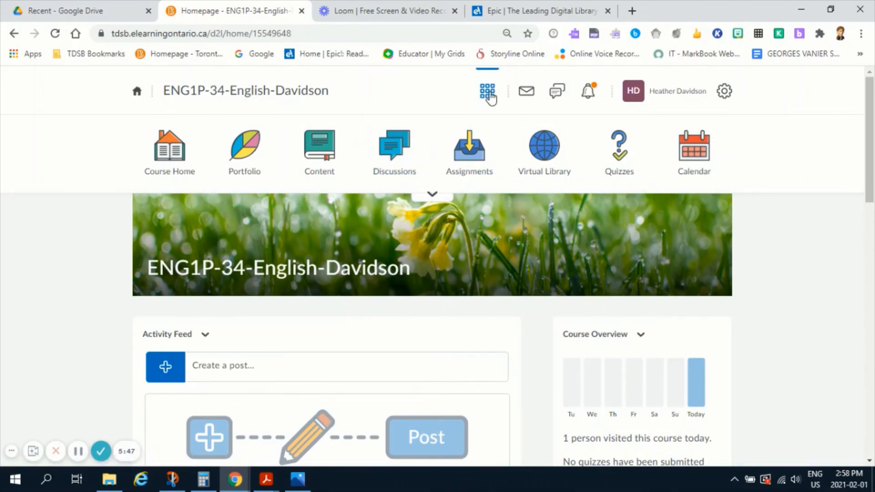
scroll(672, 299, down, 10)
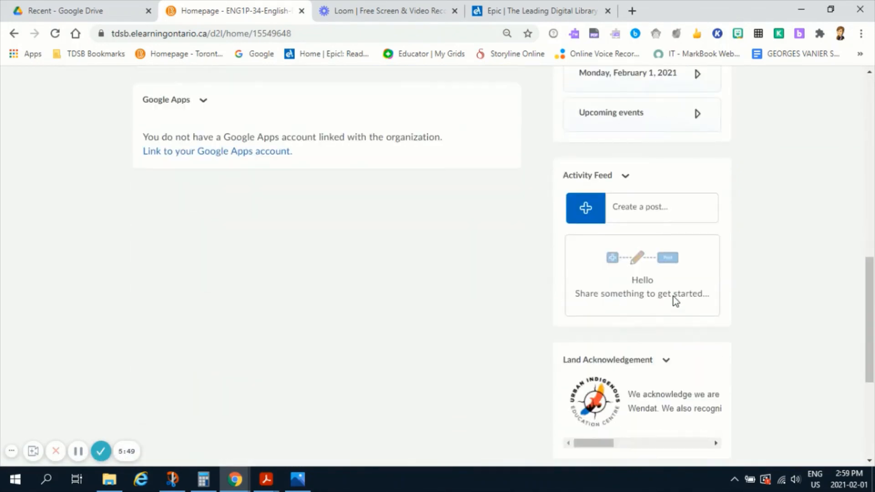
scroll(675, 295, down, 5)
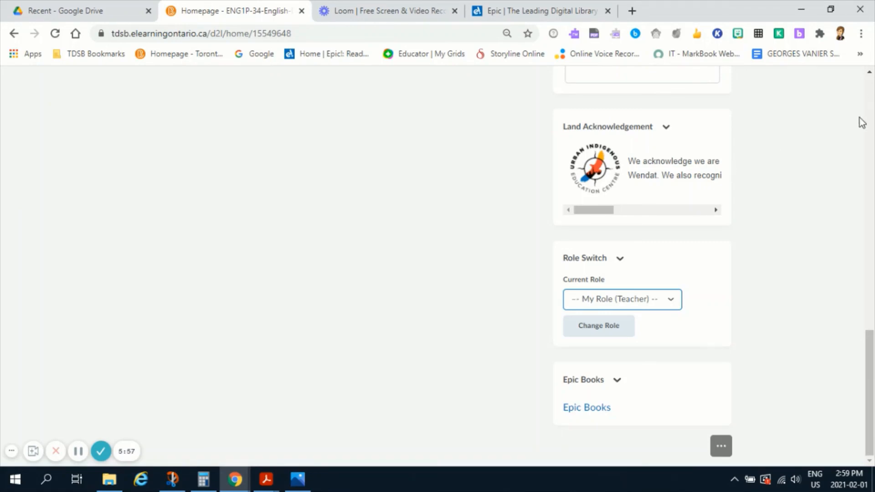
scroll(535, 262, up, 15)
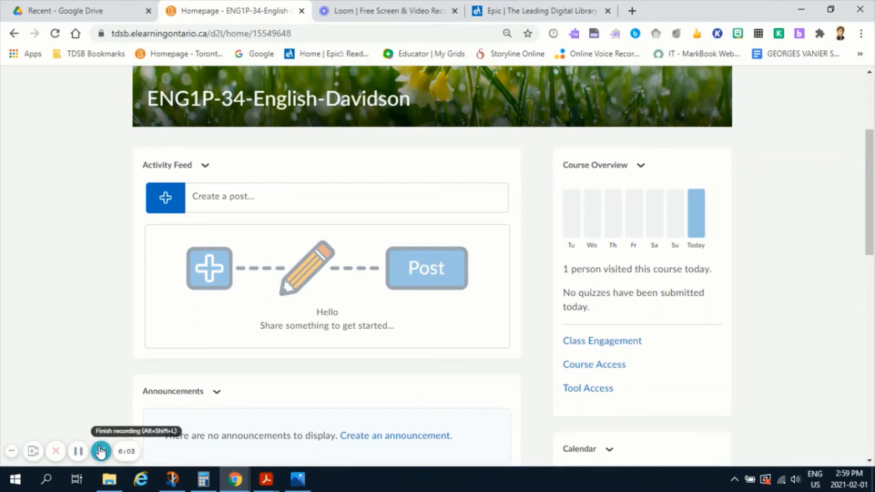
click(100, 452)
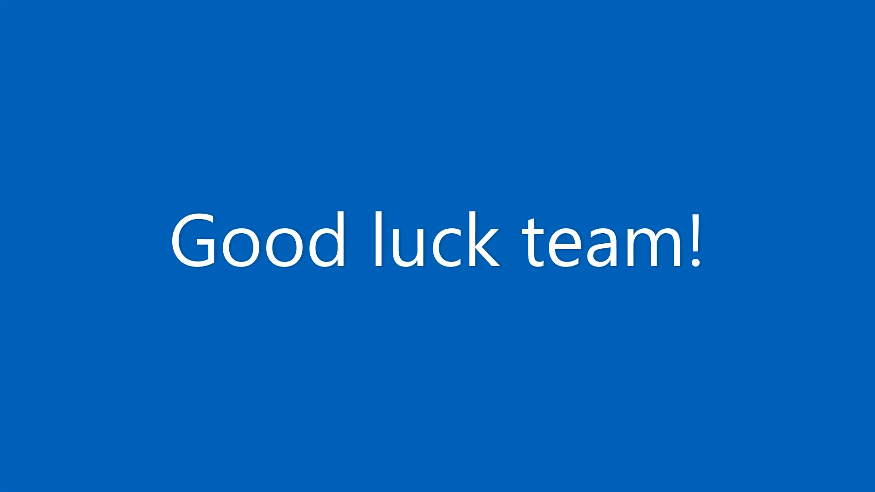